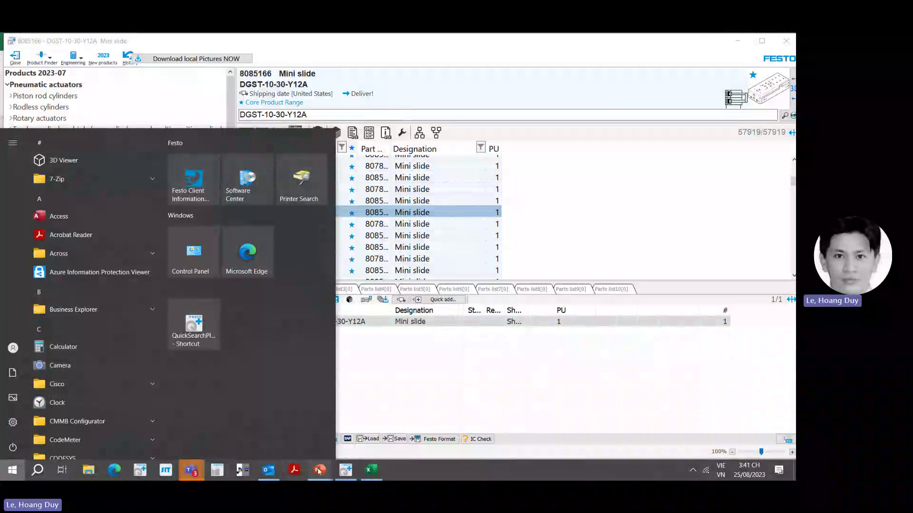
# - Switch to the presentation and view the Agenda slide with the example topics
pyautogui.moveTo(319, 471)
pyautogui.click(315, 434)
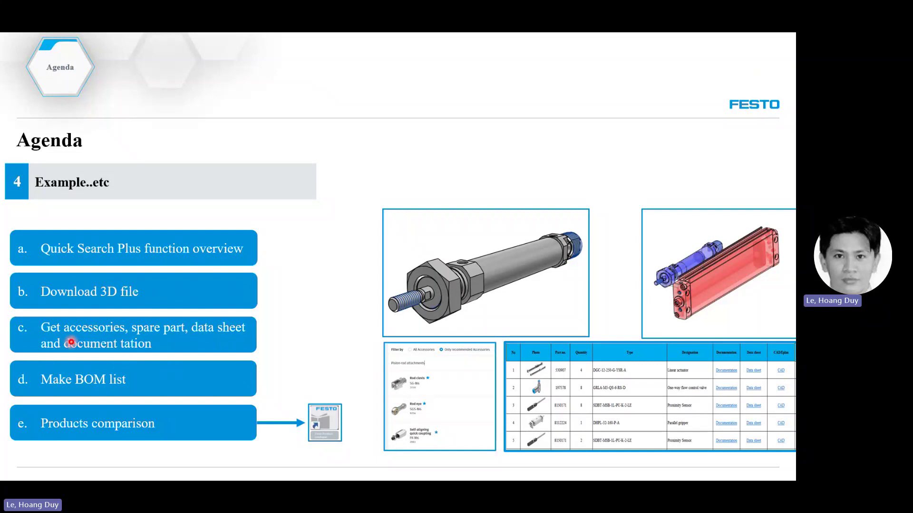
pyautogui.press('super')
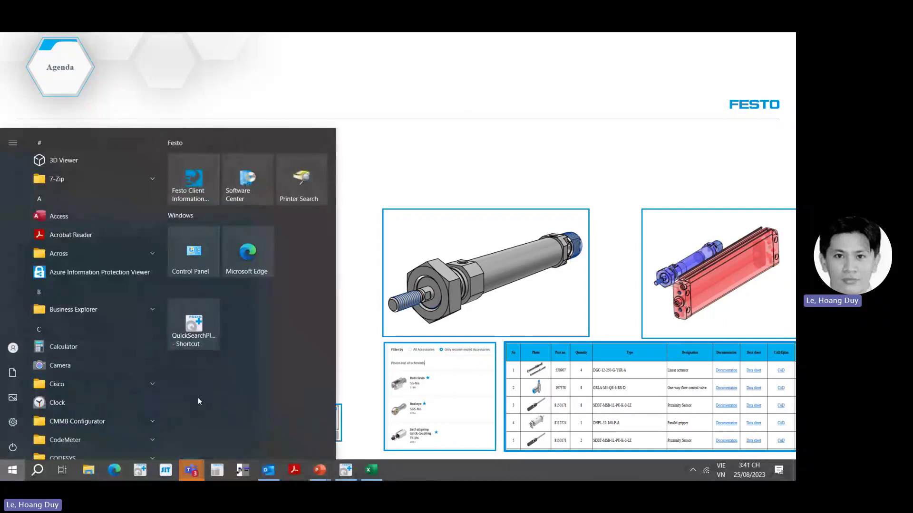
pyautogui.click(193, 326)
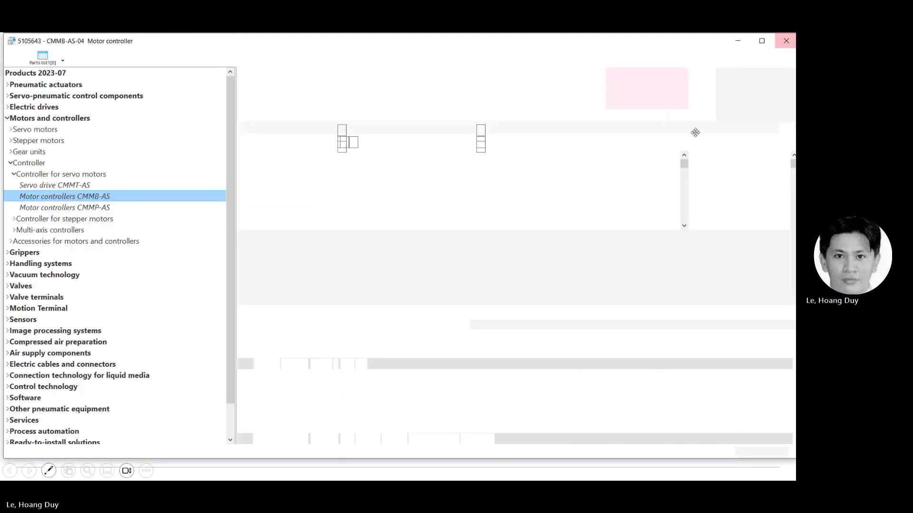
pyautogui.click(786, 40)
# - Switch to the running Quick Search Plus and open the web accessories page for the DGST-10-30-Y12A mini slide in Parts list2
pyautogui.click(12, 470)
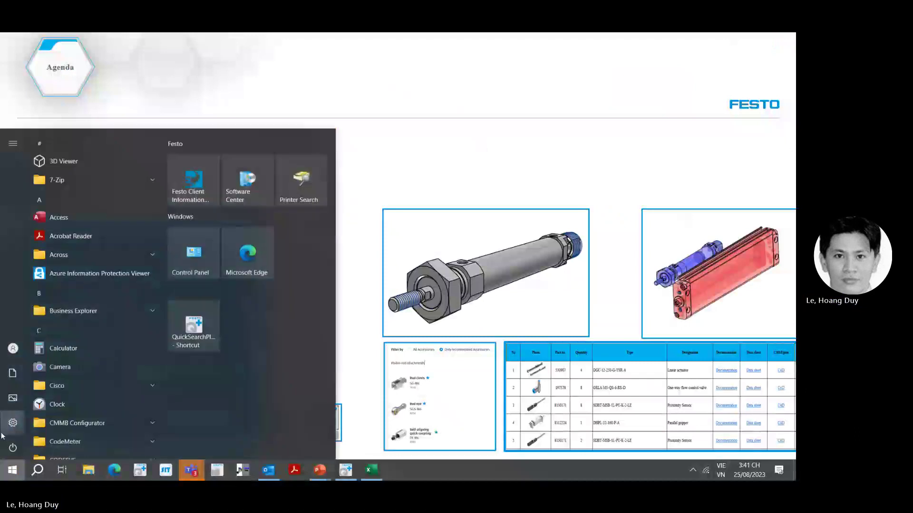
pyautogui.click(344, 471)
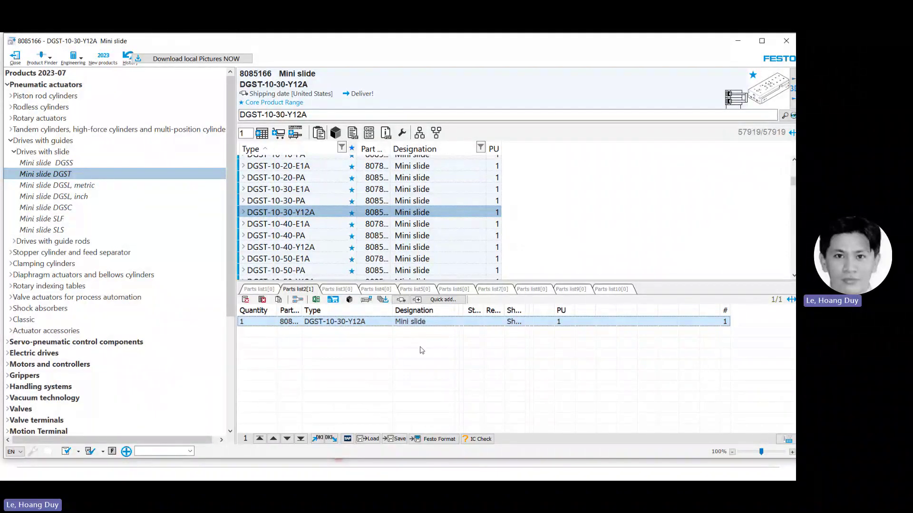
pyautogui.click(372, 357)
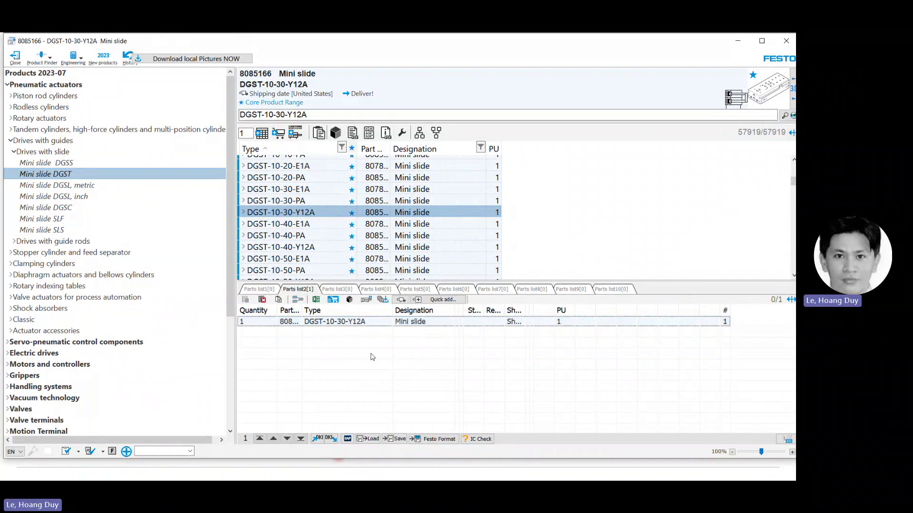
pyautogui.click(367, 325)
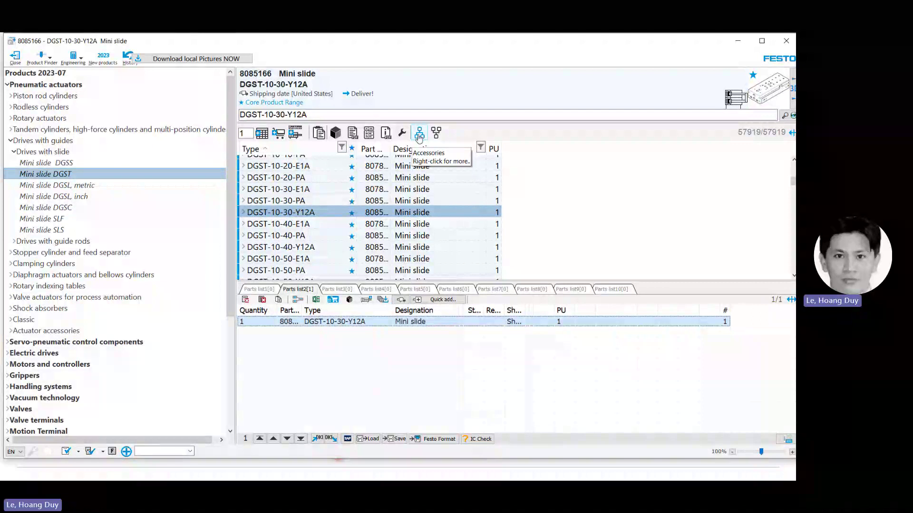
pyautogui.click(419, 136)
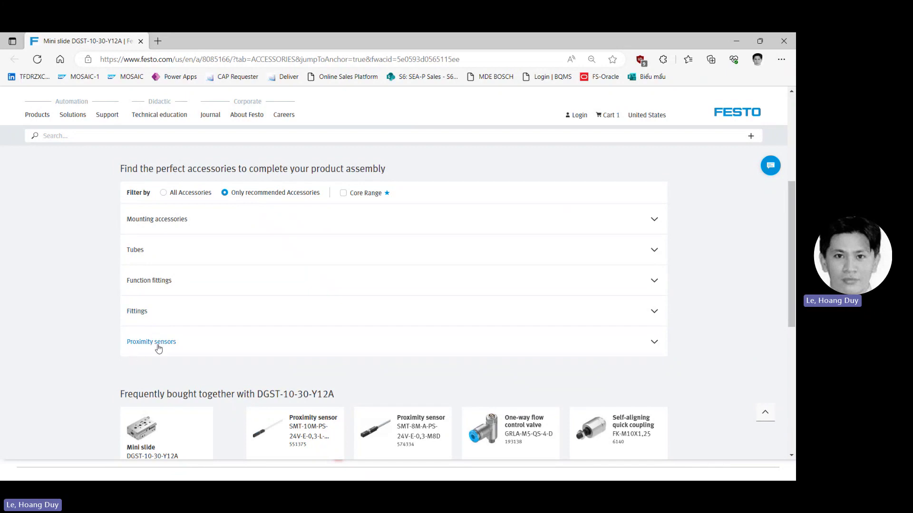
# - Expand the recommended proximity sensors and copy part number 551373 of the SMT-10M-PS-24V-E-2,5-L-OE sensor
pyautogui.click(651, 345)
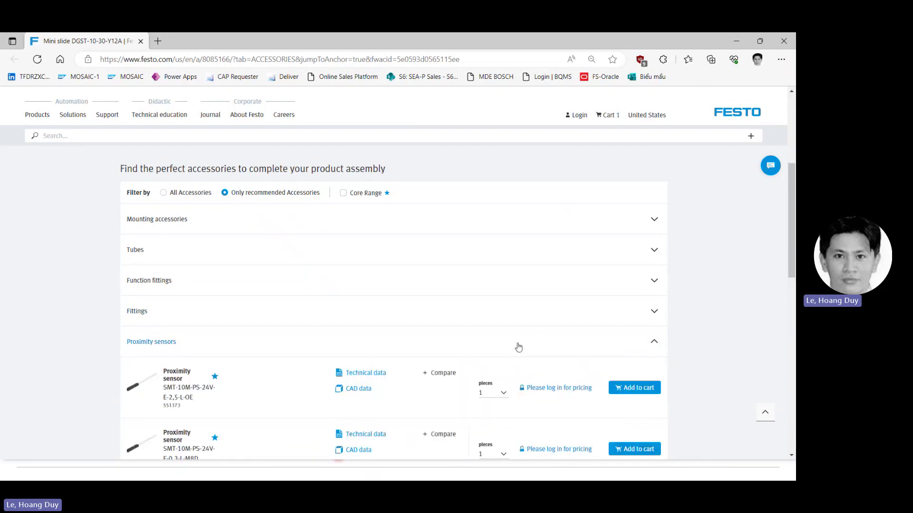
pyautogui.scroll(-2, 357, 346)
pyautogui.scroll(-1, 354, 345)
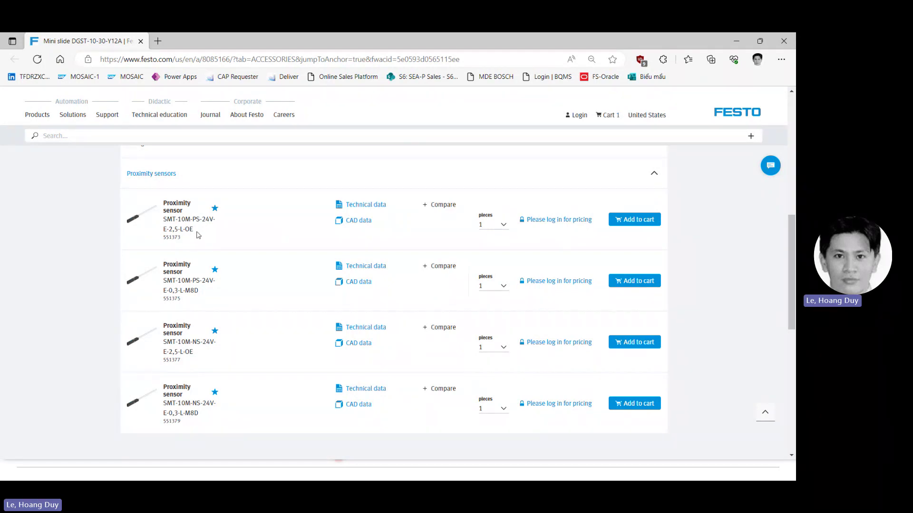
pyautogui.moveTo(185, 243); pyautogui.dragTo(163, 244)
pyautogui.rightClick(173, 237)
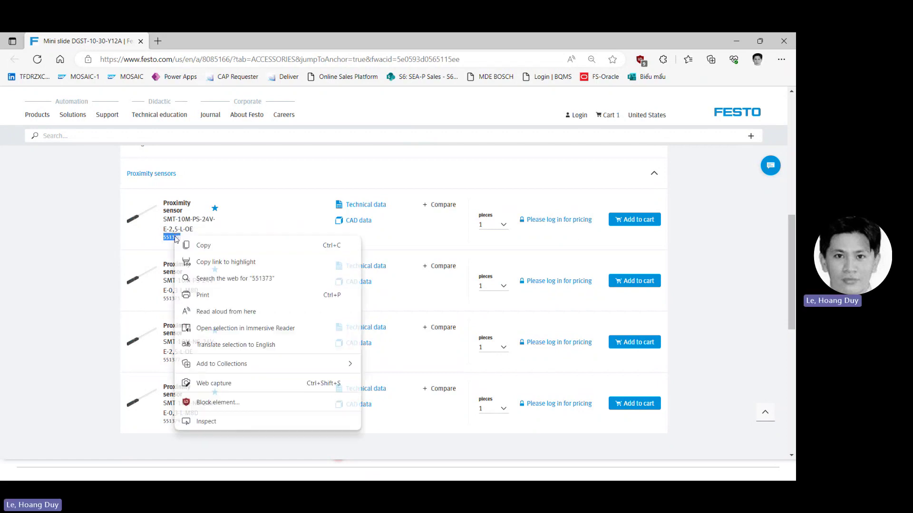
pyautogui.click(204, 246)
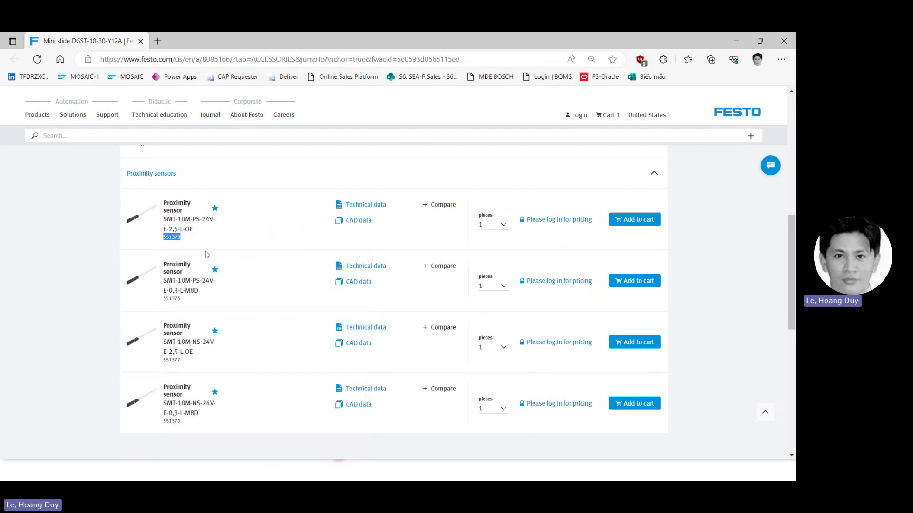
# - In Quick Search Plus, quick-add the copied item 551373 to Parts list2, interpreting the entry as a part number
pyautogui.press('super')
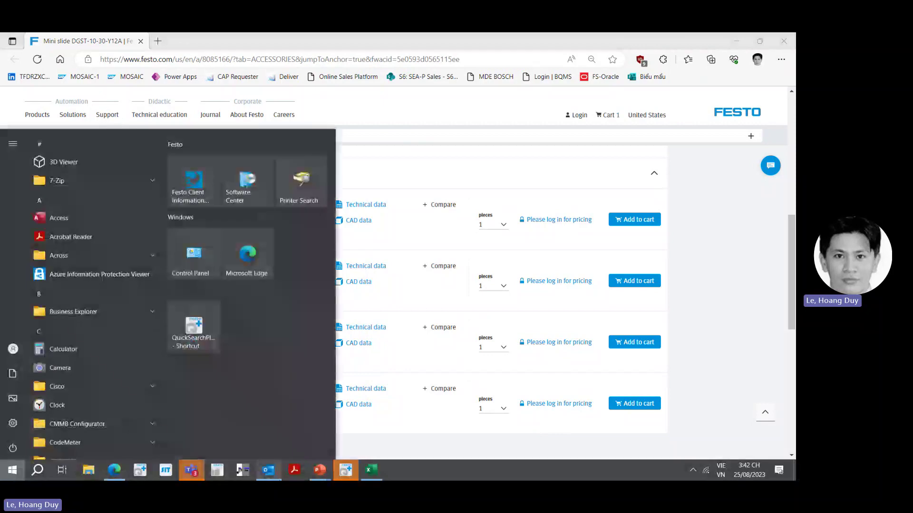
pyautogui.click(345, 471)
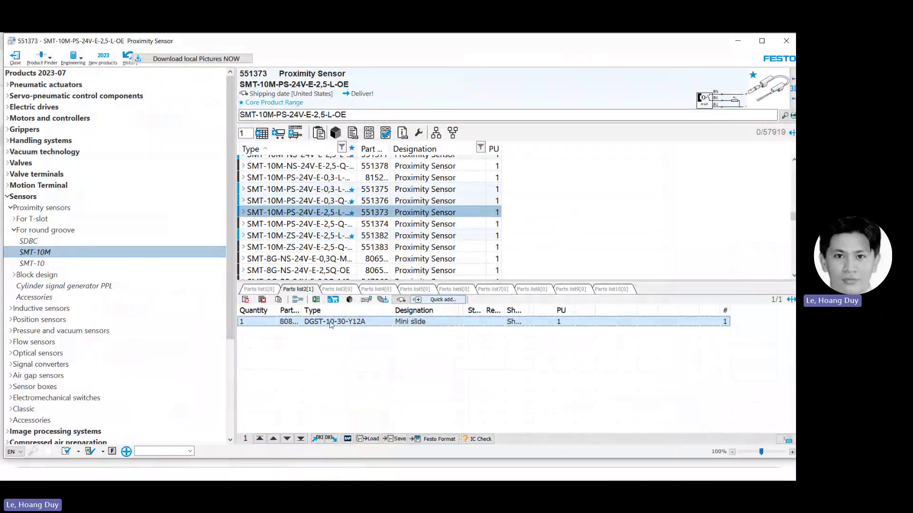
pyautogui.click(443, 301)
pyautogui.click(444, 302)
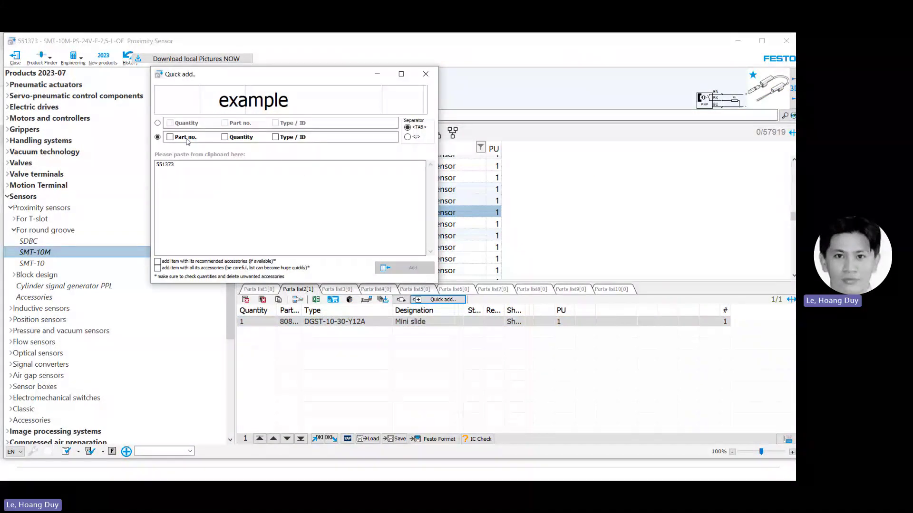
pyautogui.click(169, 136)
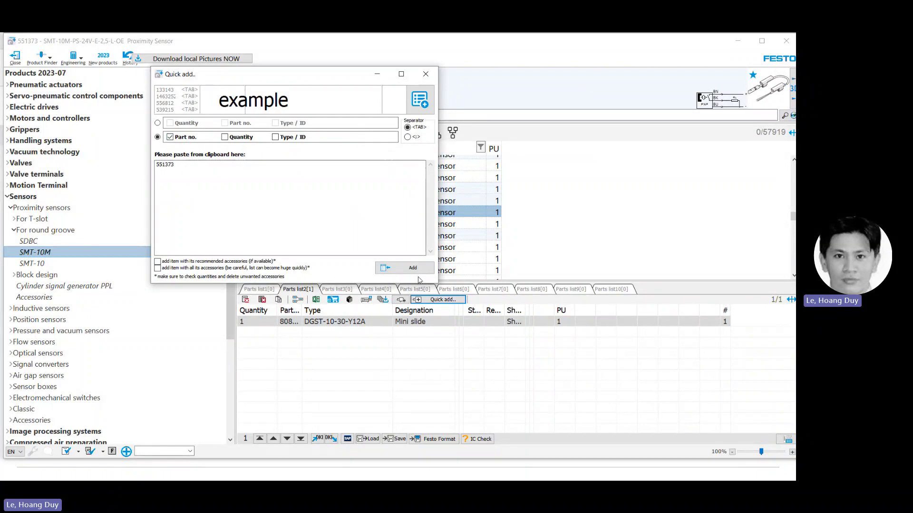
pyautogui.click(411, 268)
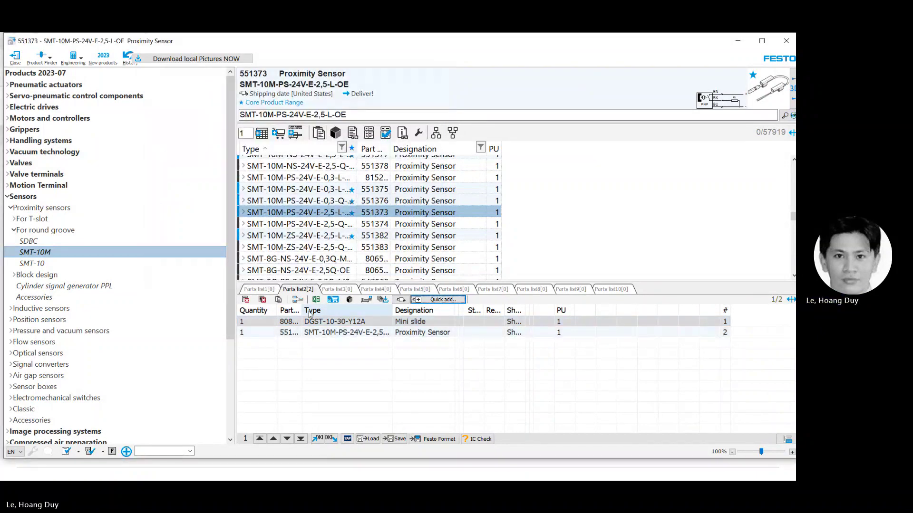
# - Fit the parts list's Part no. column to its contents and set the proximity sensor's quantity to 2
pyautogui.doubleClick(301, 310)
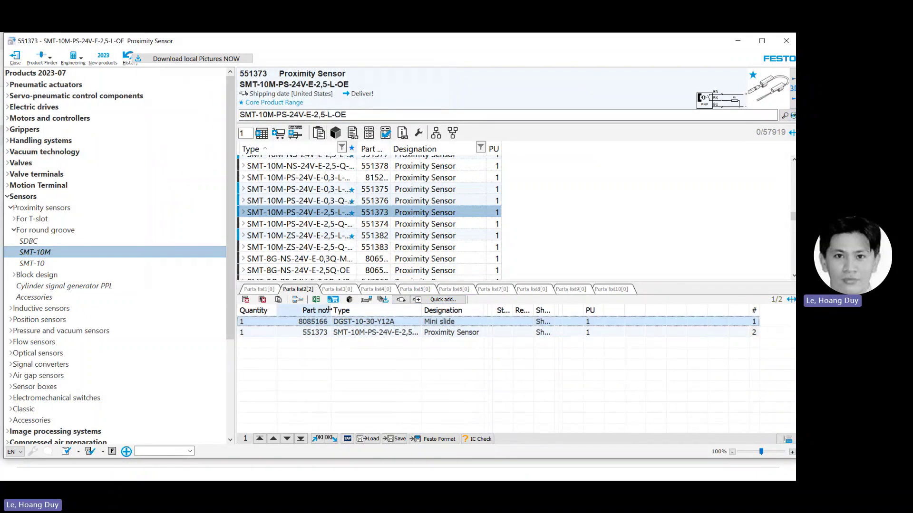
pyautogui.doubleClick(370, 333)
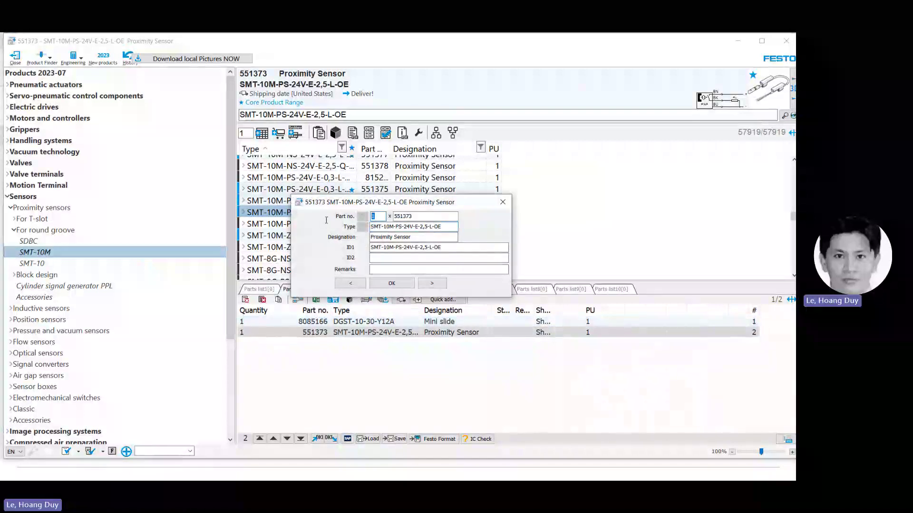
pyautogui.click(398, 284)
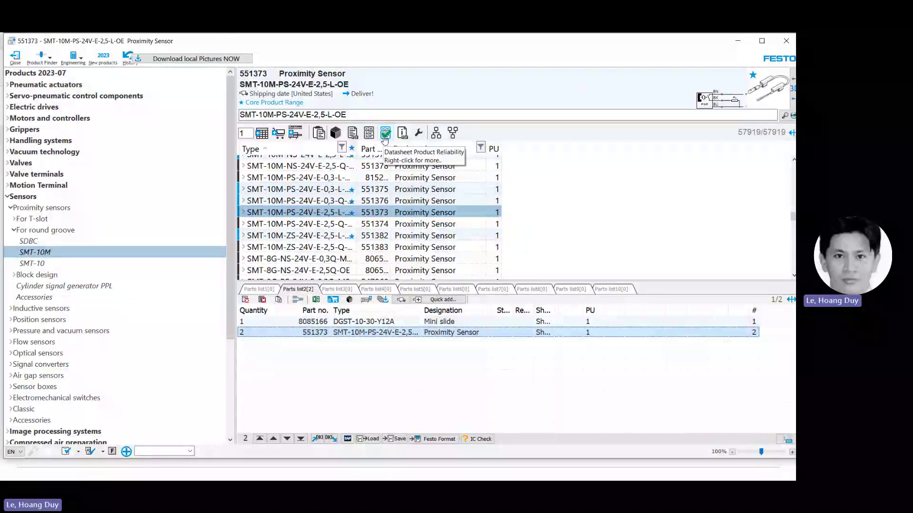
# - Look over the proximity sensor's web page with its recommended accessories and product details, and close the browser
pyautogui.click(419, 134)
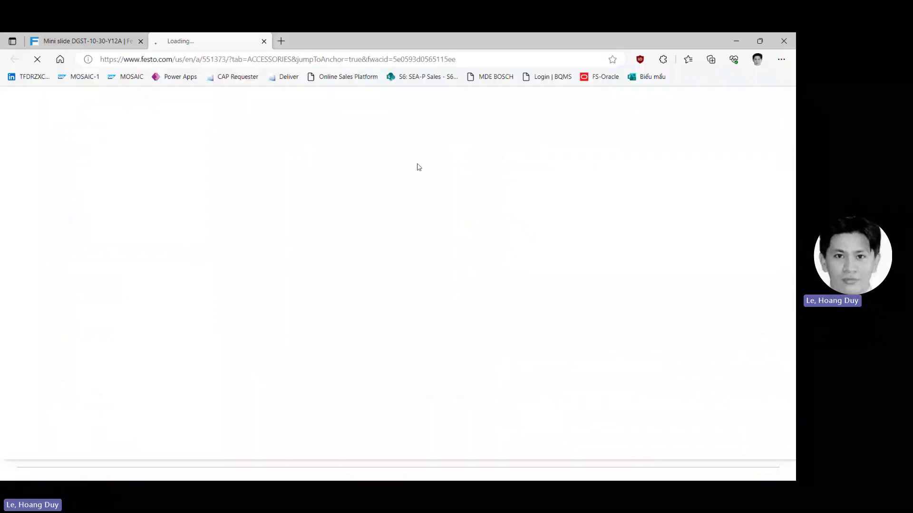
pyautogui.click(142, 40)
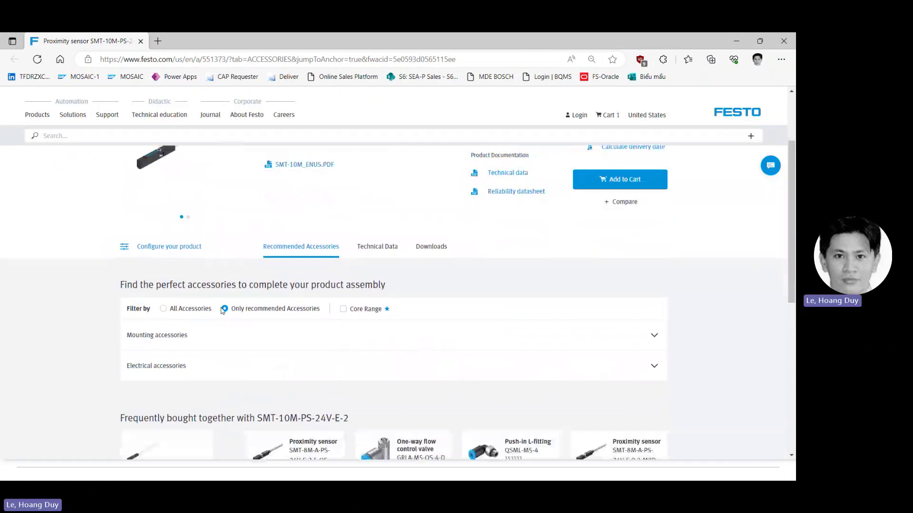
pyautogui.scroll(-4, 222, 311)
pyautogui.scroll(6, 222, 311)
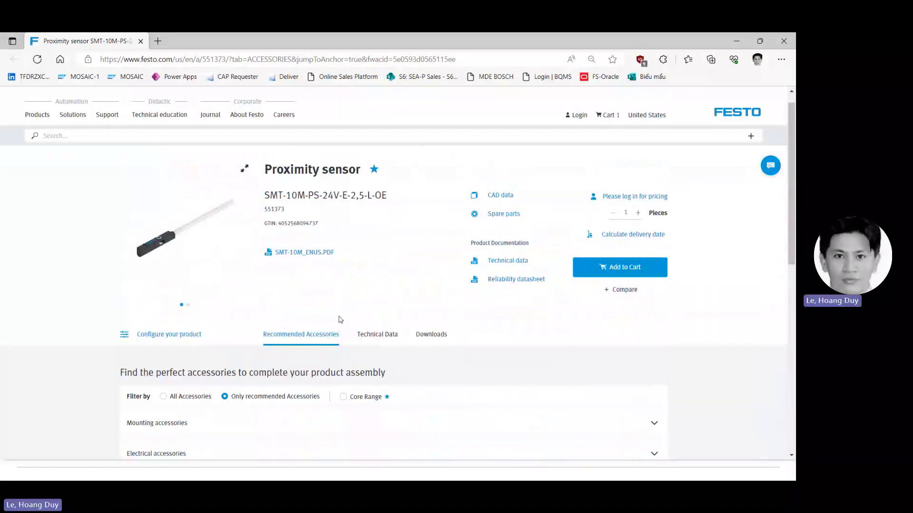
pyautogui.scroll(-5, 297, 385)
pyautogui.scroll(5, 297, 381)
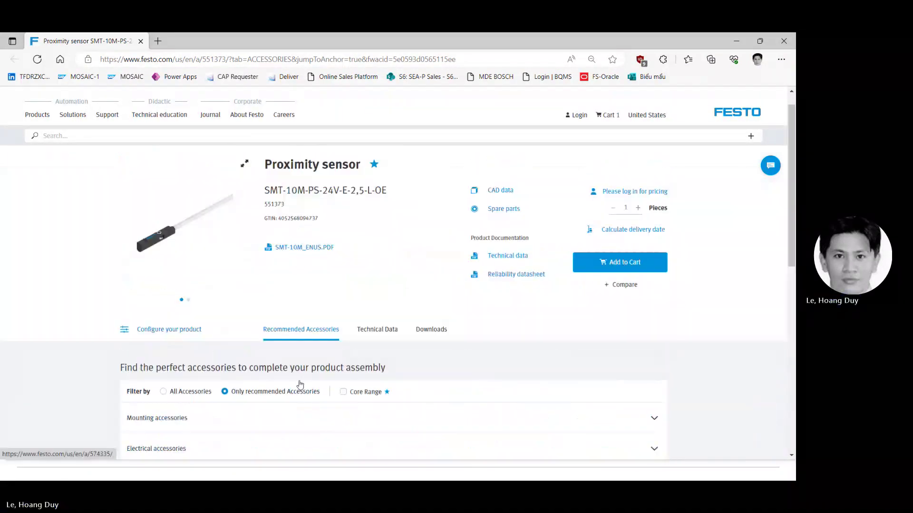
pyautogui.click(785, 46)
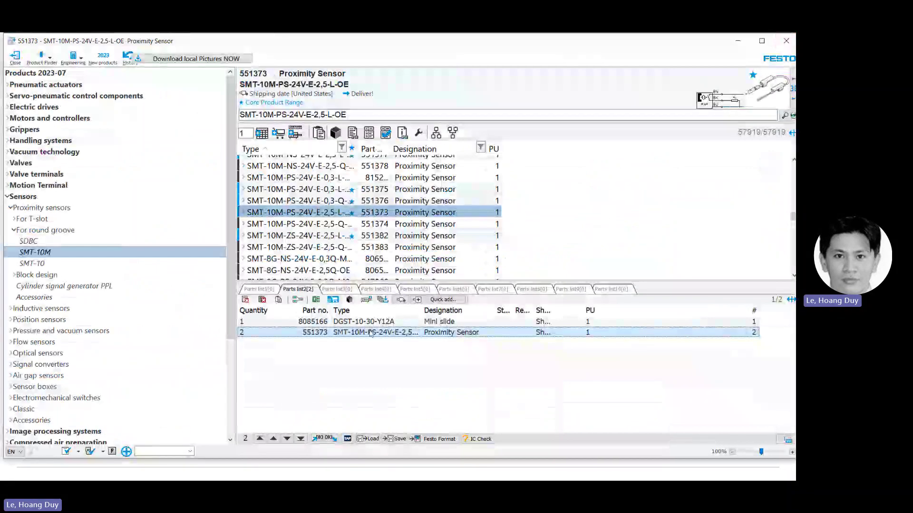
# - Reopen the web accessories page for the DGST-10-30-Y12A mini slide and expand its recommended function fittings
pyautogui.click(375, 323)
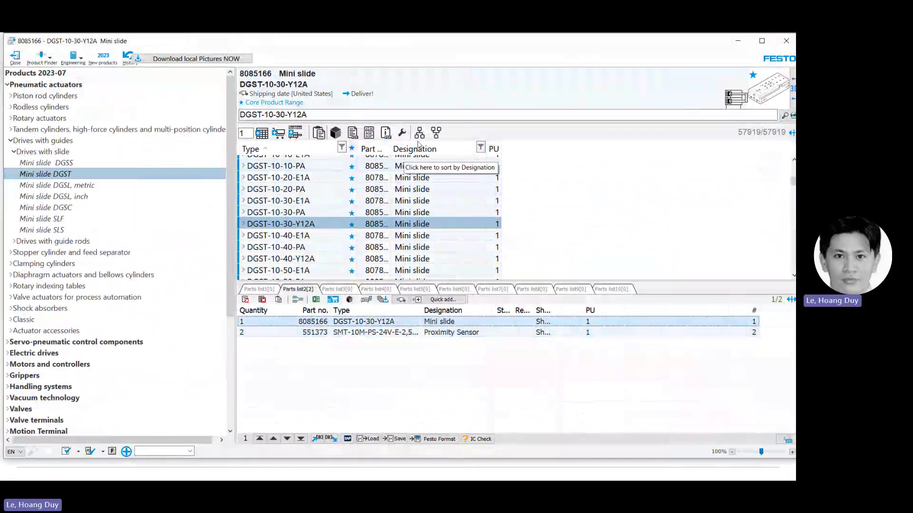
pyautogui.click(411, 224)
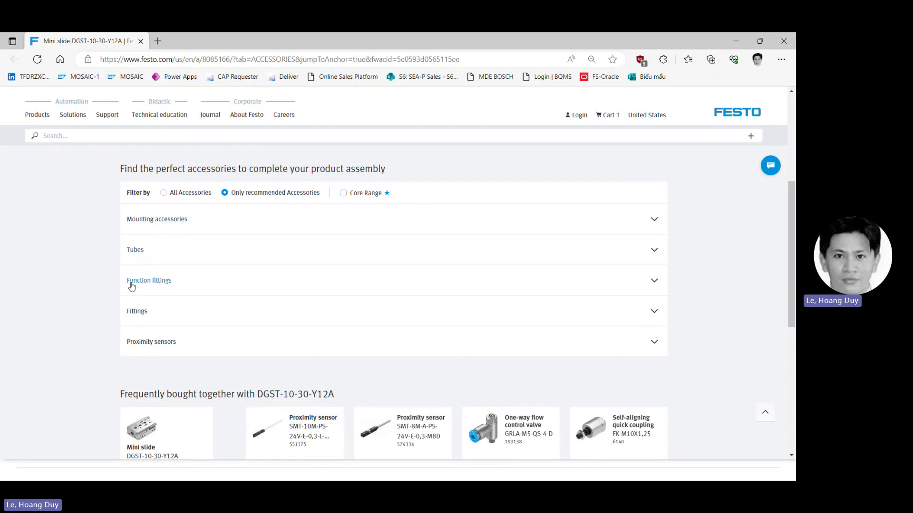
pyautogui.click(661, 313)
pyautogui.click(658, 308)
pyautogui.click(654, 281)
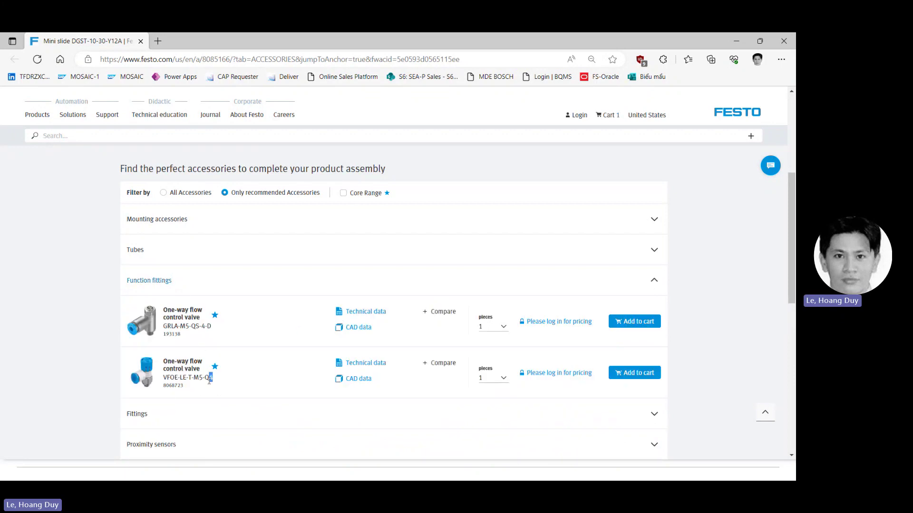
# - Copy the type code VFOE-LE-T-M5-Q4 of the one-way flow control valve from the function fittings
pyautogui.moveTo(214, 377); pyautogui.dragTo(164, 378)
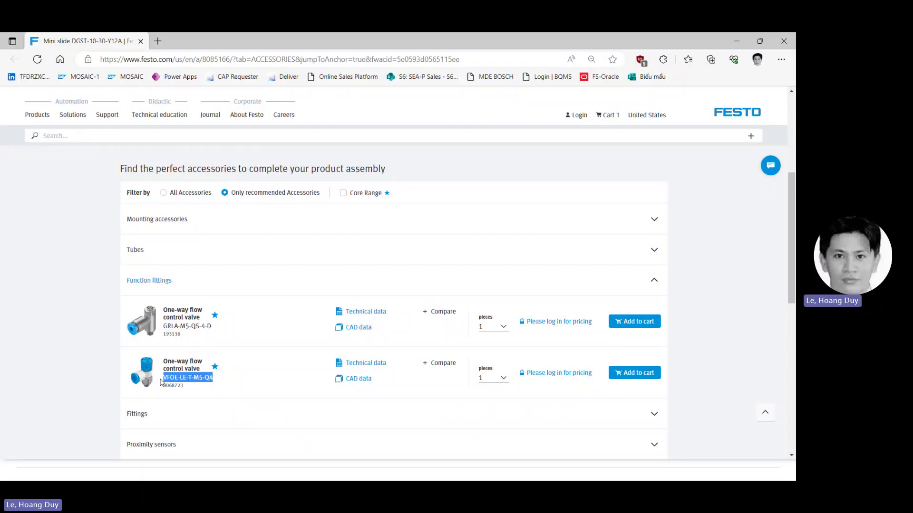
pyautogui.click(195, 395)
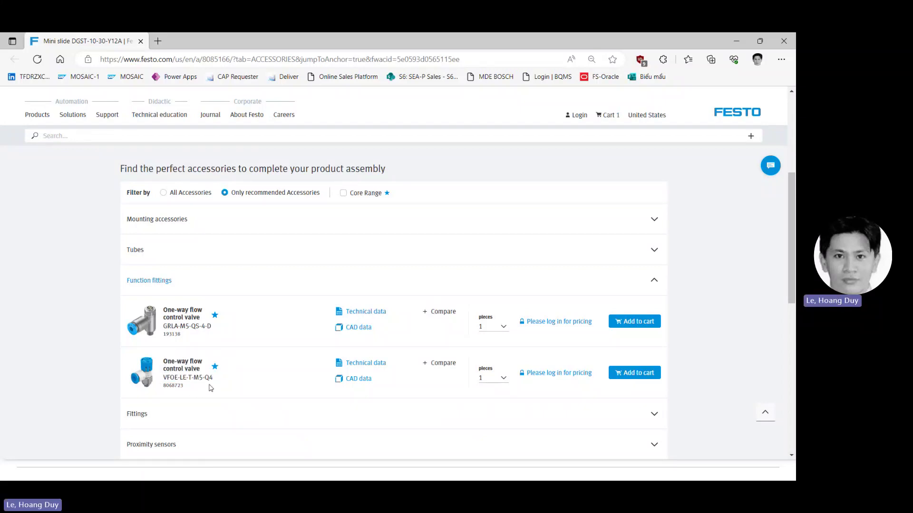
pyautogui.moveTo(214, 380); pyautogui.dragTo(163, 378)
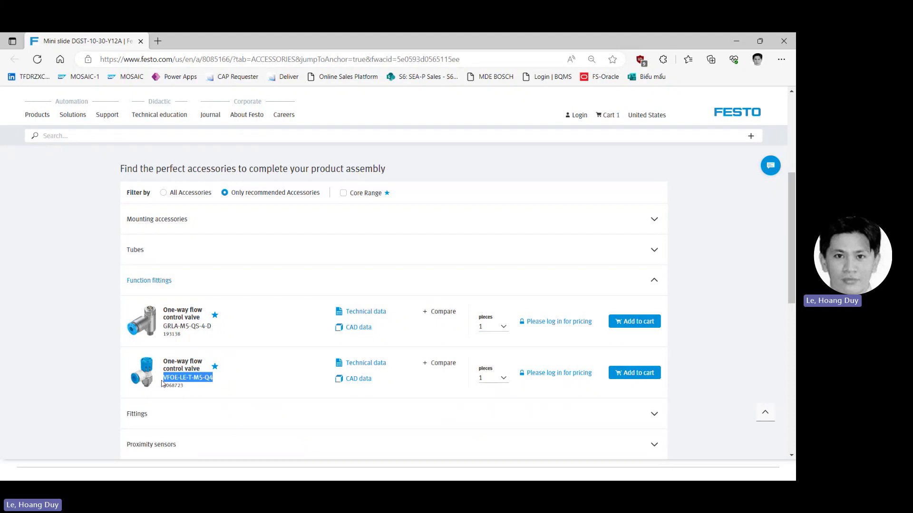
pyautogui.rightClick(172, 378)
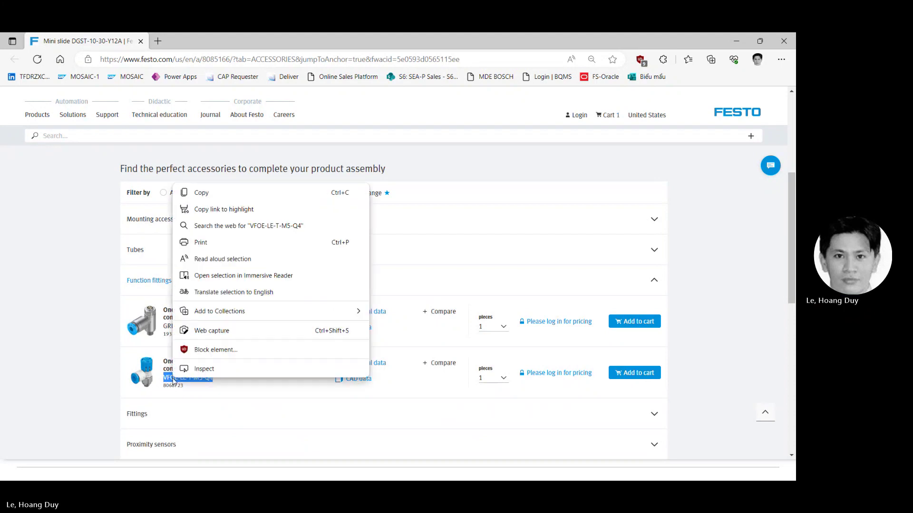
pyautogui.click(202, 193)
# - Switch to Quick Search Plus, quick-add the copied valve VFOE-LE-T-M5-Q4 to Parts list2 and set its quantity to 2
pyautogui.press('super')
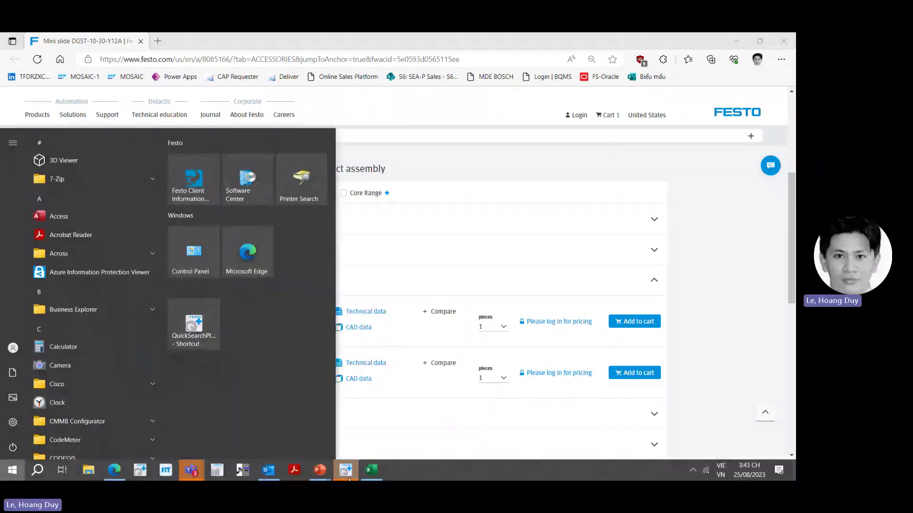
pyautogui.click(346, 419)
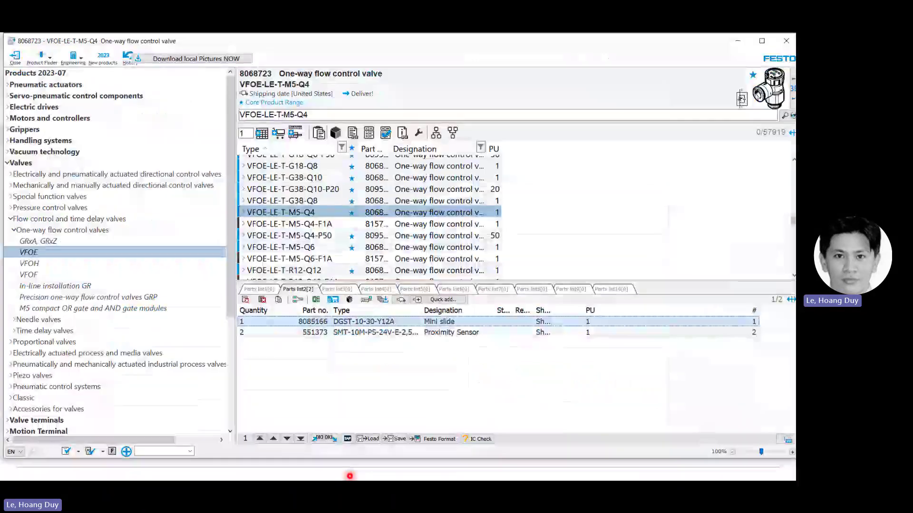
pyautogui.click(442, 300)
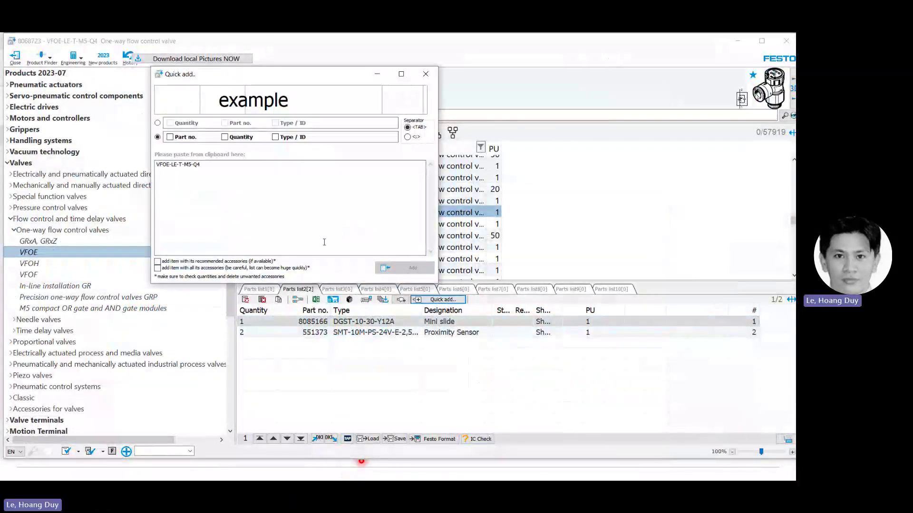
pyautogui.click(409, 268)
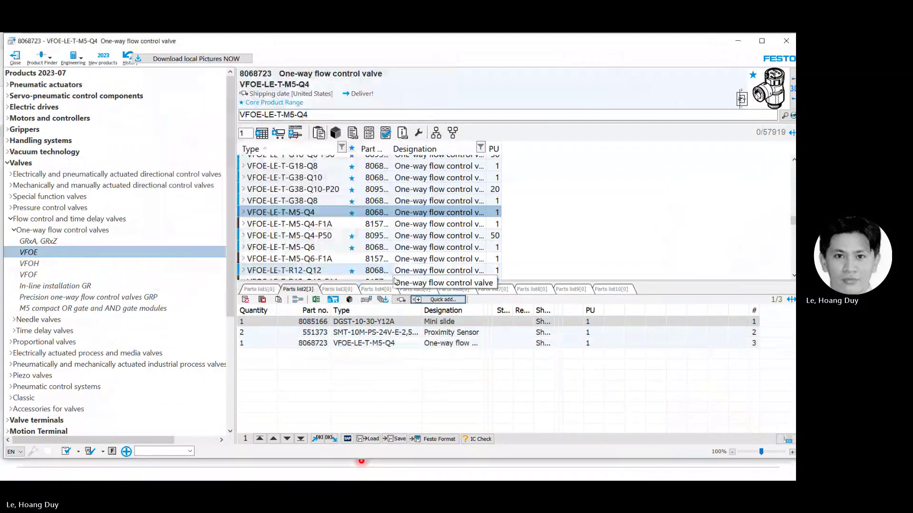
pyautogui.doubleClick(252, 343)
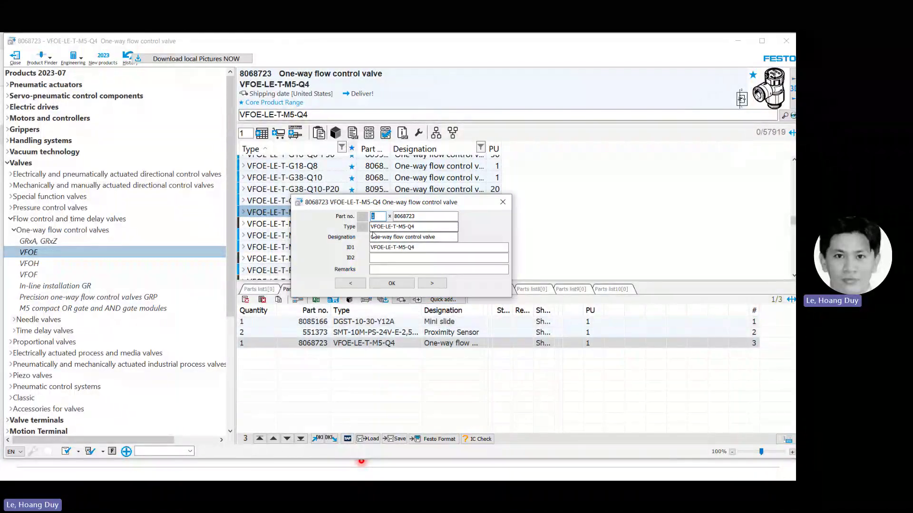
pyautogui.click(388, 284)
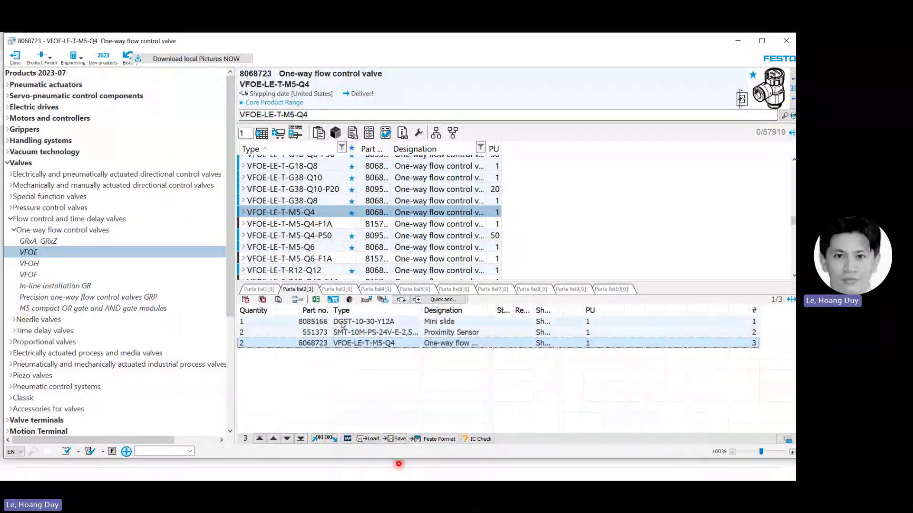
# - Try to export Parts list2 to Excel with the preselected columns and links
pyautogui.click(315, 299)
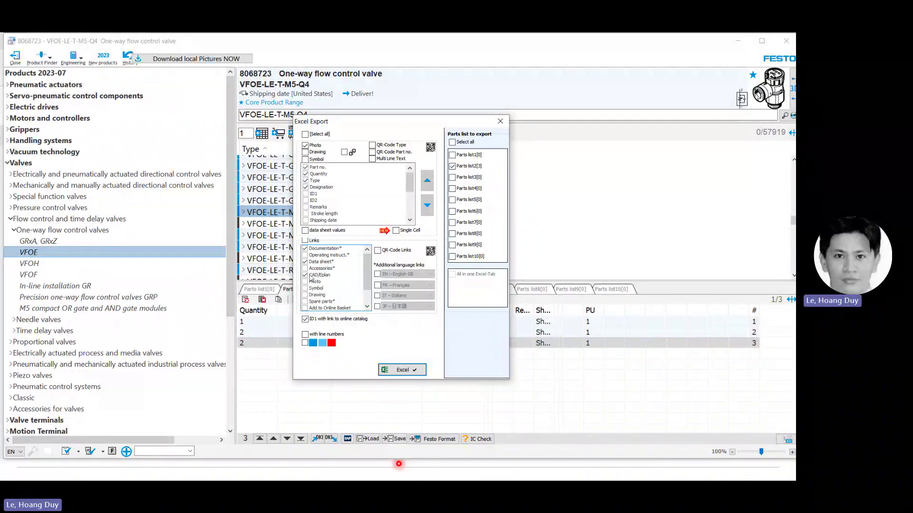
pyautogui.click(395, 371)
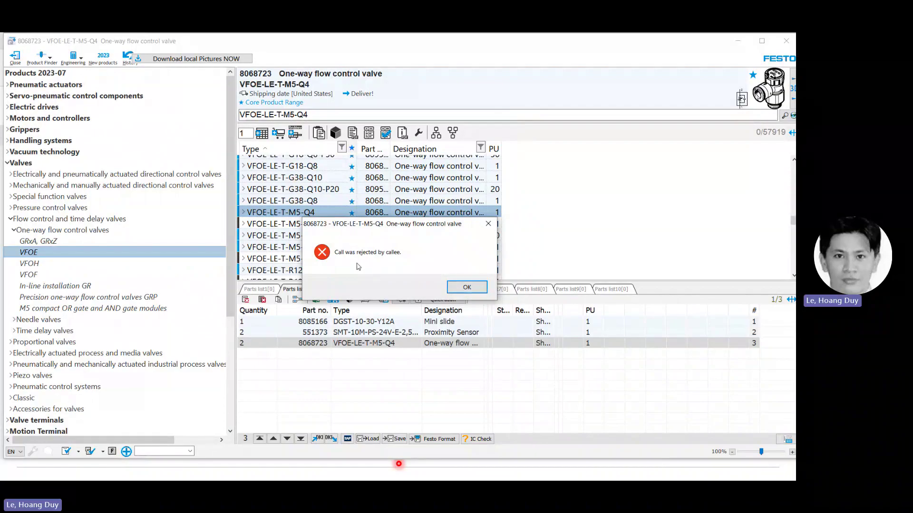
pyautogui.click(467, 288)
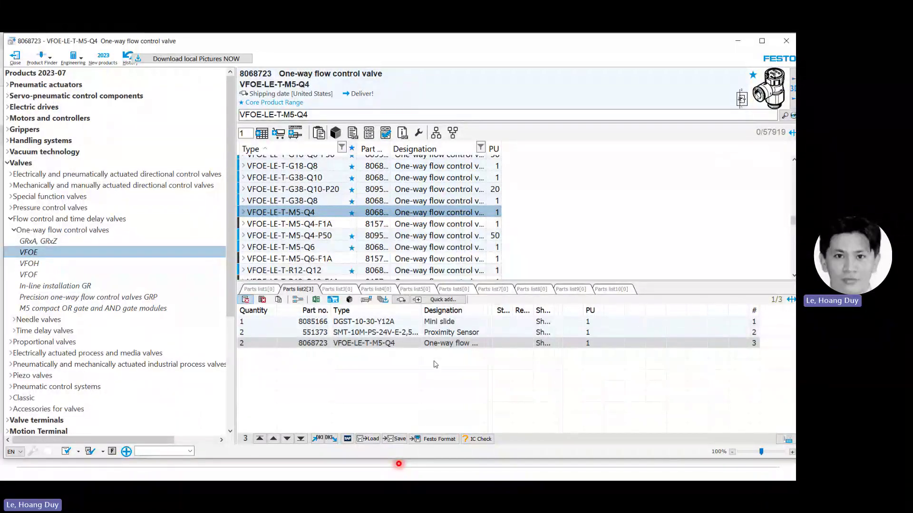
# - Switch to Excel and close the Quick search Plus training product workbook without saving its changes
pyautogui.press('super')
pyautogui.click(372, 470)
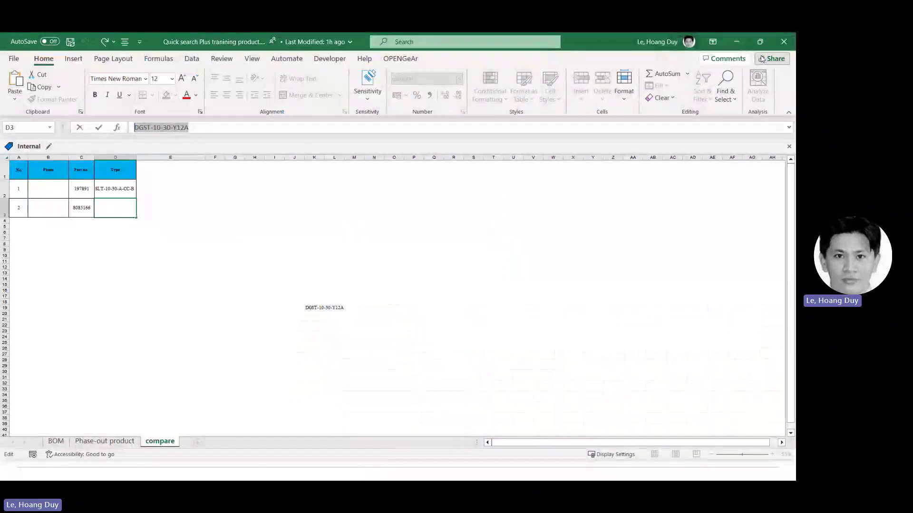
pyautogui.click(785, 43)
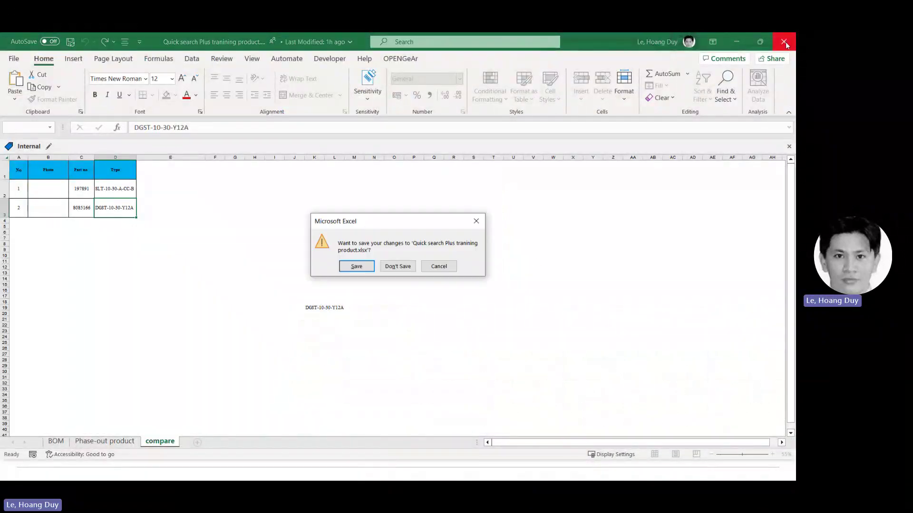
pyautogui.click(407, 266)
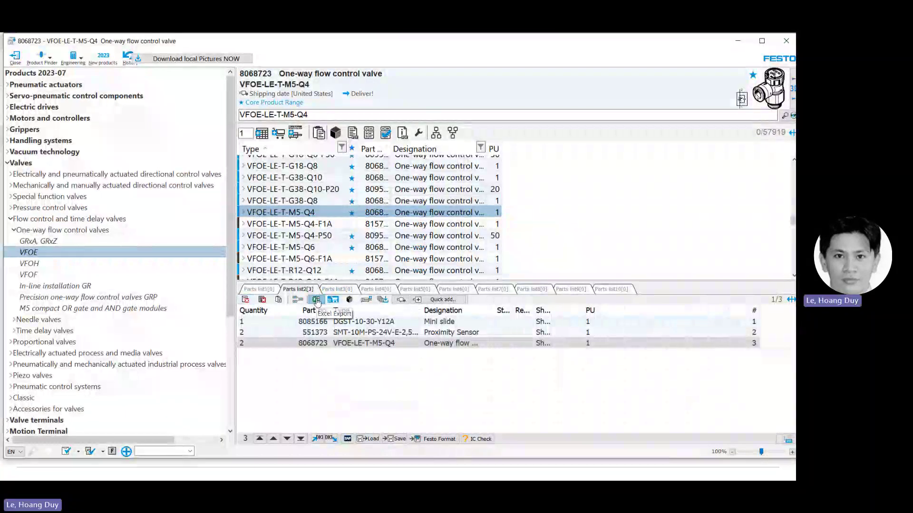
# - Open the Excel export settings for Parts list2 and go through the Designation, Type, Quantity and Part no. columns
pyautogui.click(316, 300)
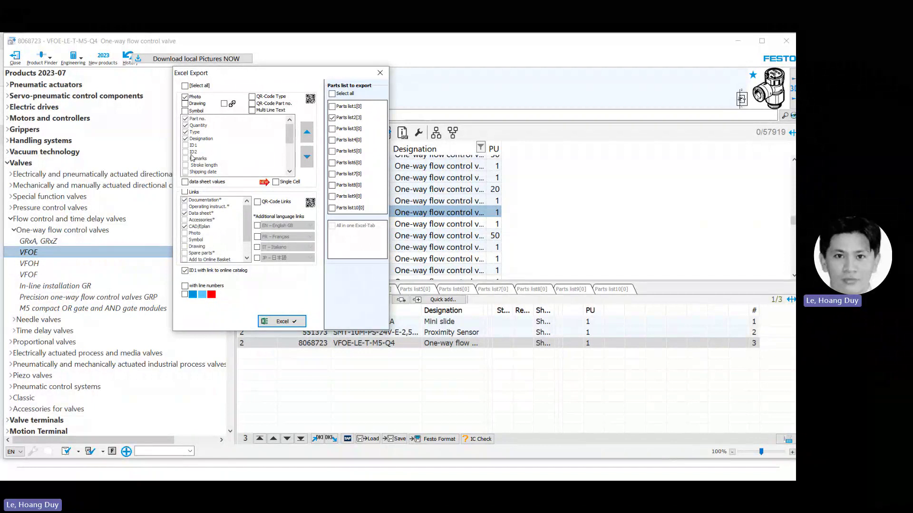
pyautogui.click(204, 139)
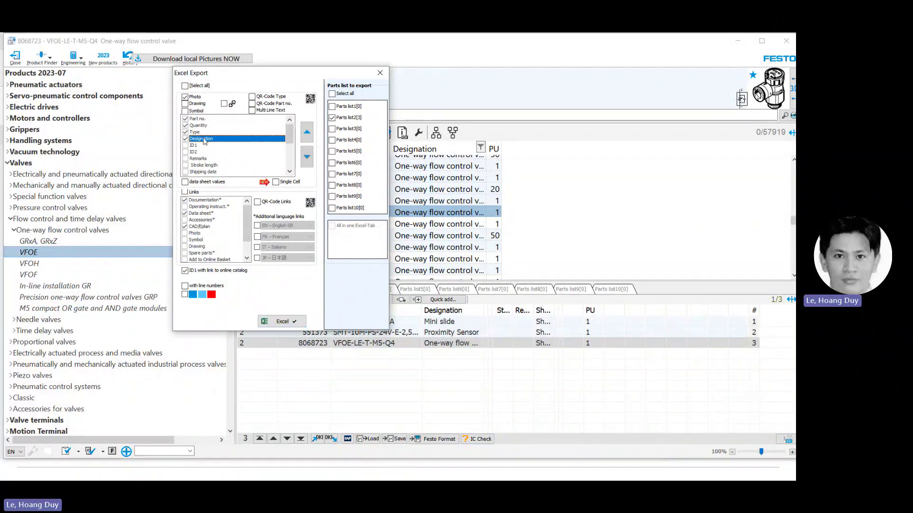
pyautogui.click(200, 132)
pyautogui.click(201, 125)
pyautogui.click(199, 118)
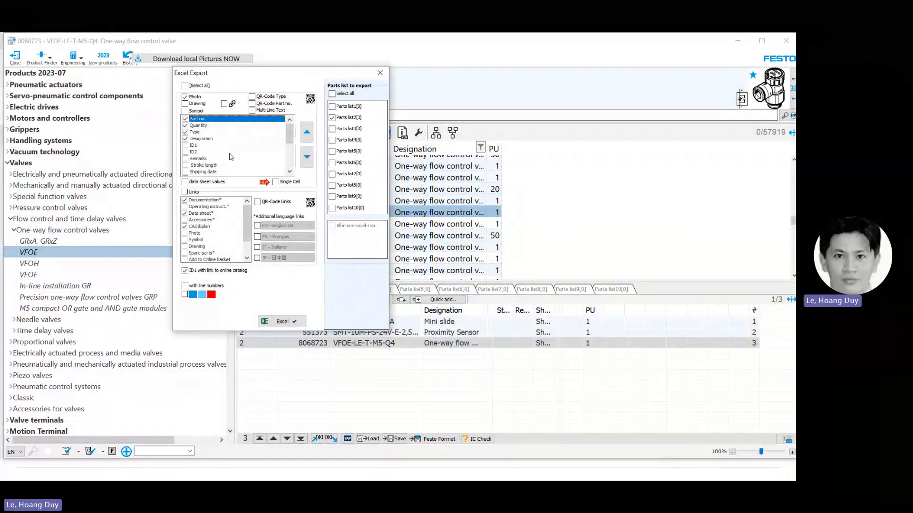
# - Try out the export column order by moving Designation up to the top of the columns and back below Type
pyautogui.click(208, 139)
pyautogui.click(304, 134)
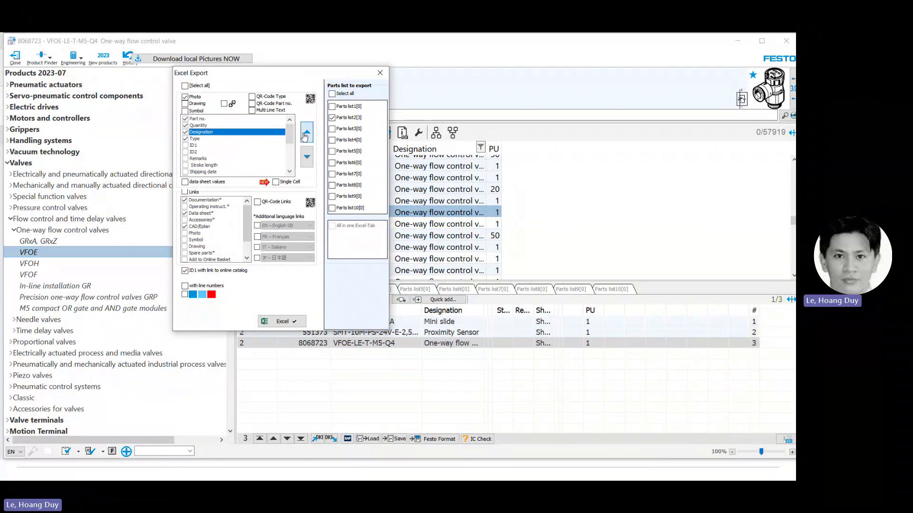
pyautogui.click(304, 135)
pyautogui.click(304, 135)
pyautogui.click(307, 158)
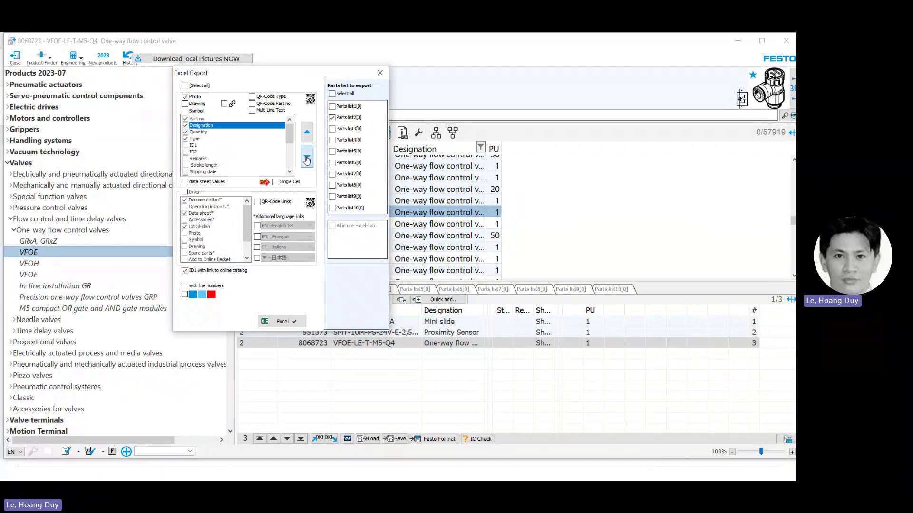
pyautogui.click(307, 158)
pyautogui.click(307, 158)
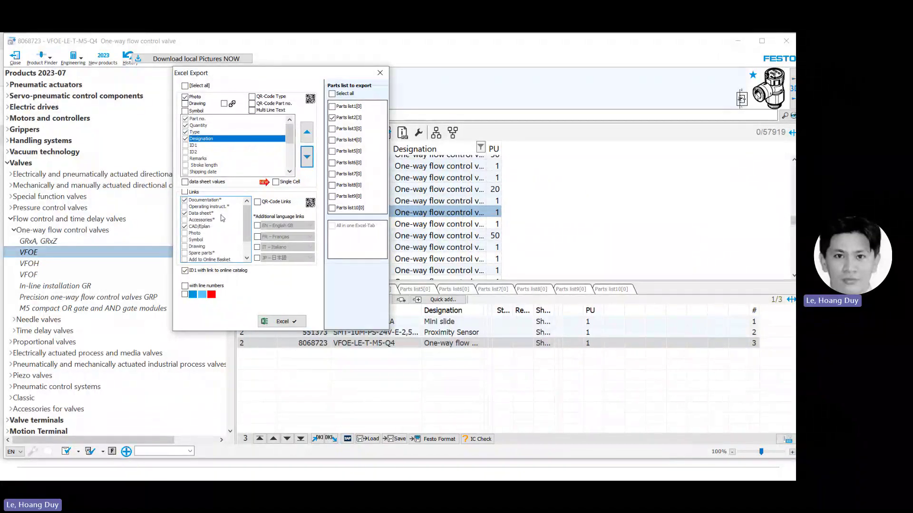
# - Export Parts list2 to Excel and bring up the exported workbook
pyautogui.click(277, 322)
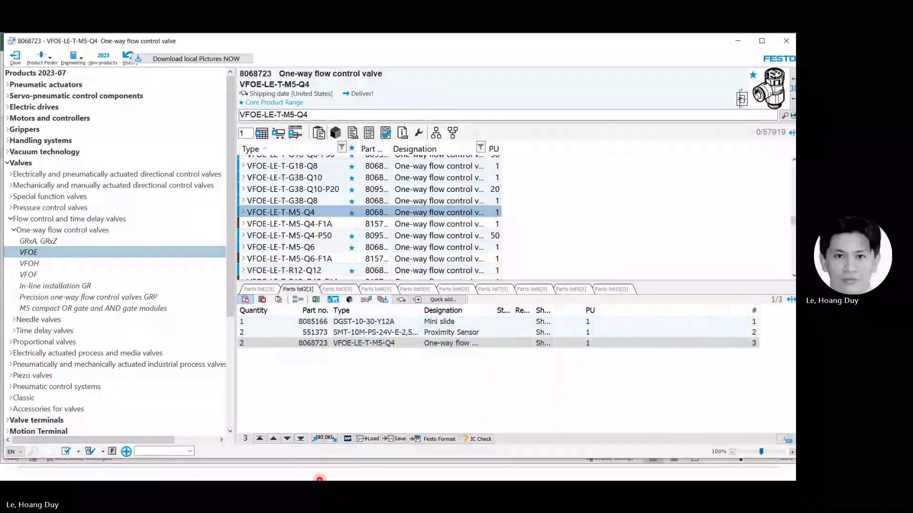
pyautogui.press('super')
pyautogui.click(361, 473)
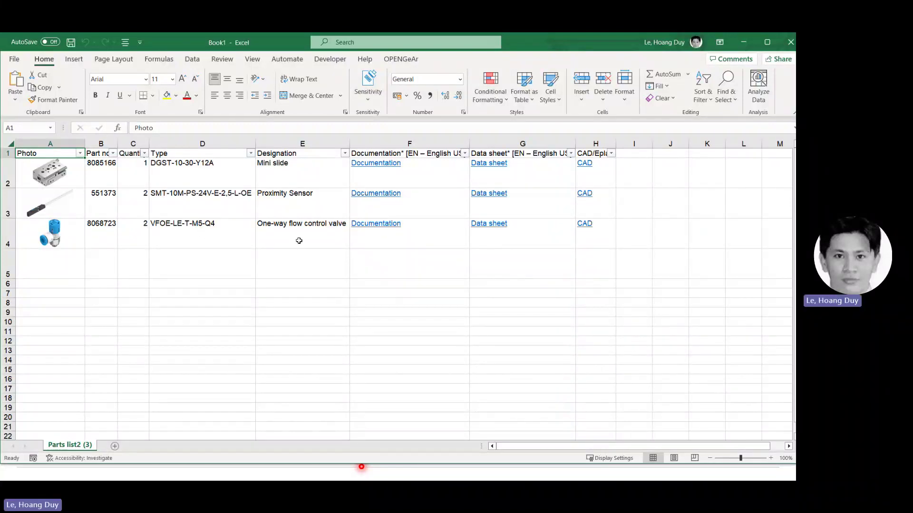
# - Open the one-way flow control valve's documentation and data sheet from the exported workbook's links and look them over
pyautogui.click(393, 230)
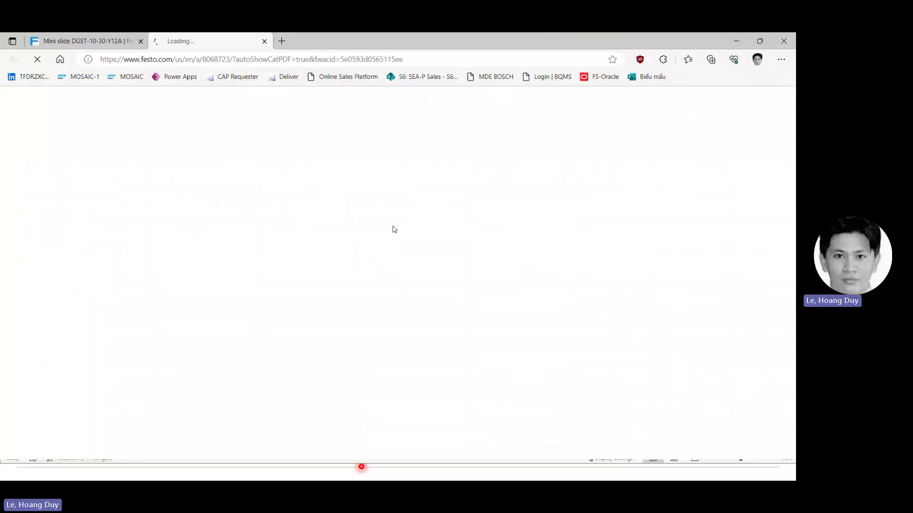
pyautogui.scroll(-10, 317, 290)
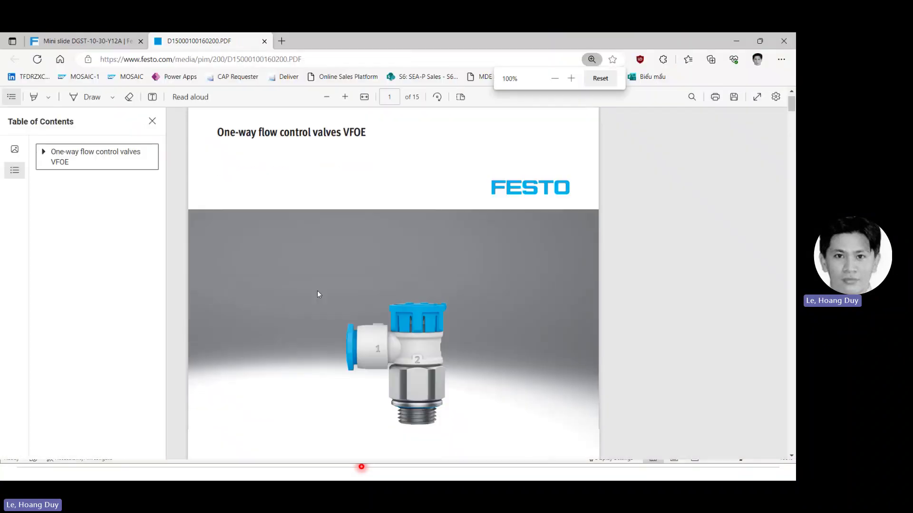
pyautogui.scroll(-10, 318, 294)
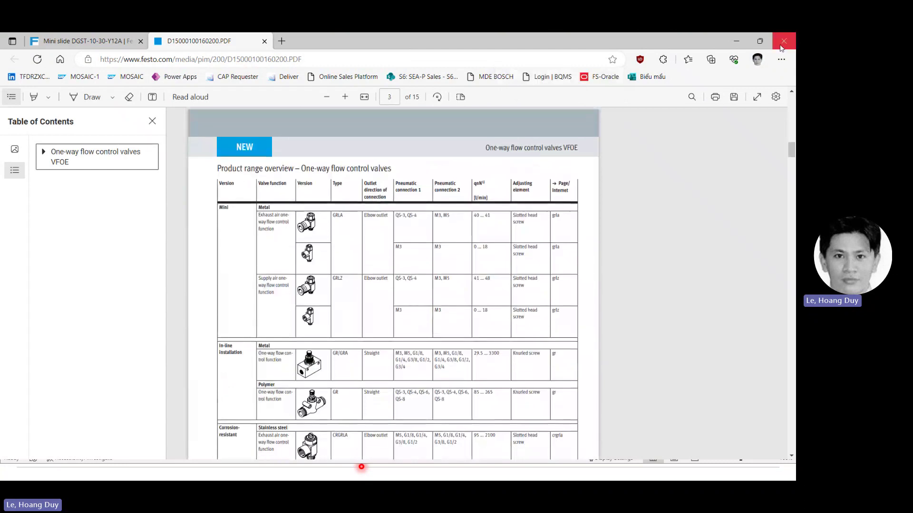
pyautogui.hotkey('alt', 'Tab')
pyautogui.click(495, 227)
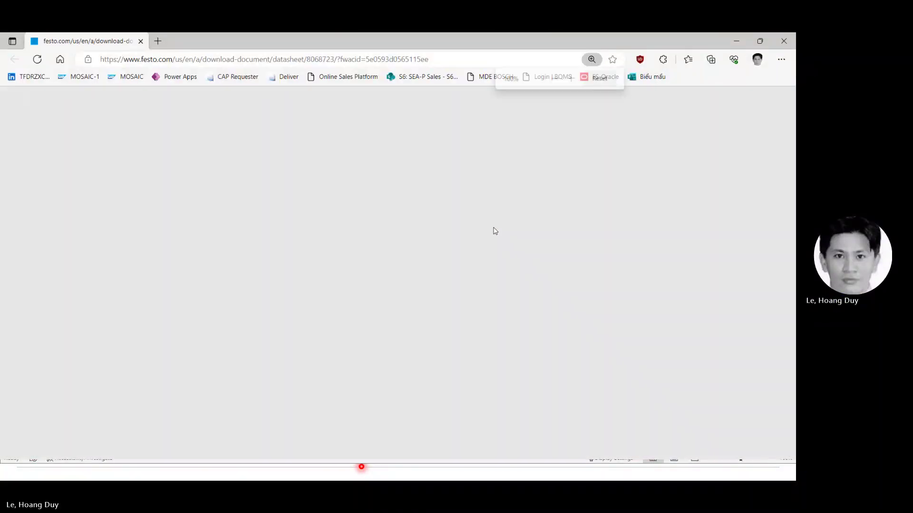
pyautogui.scroll(-5, 383, 239)
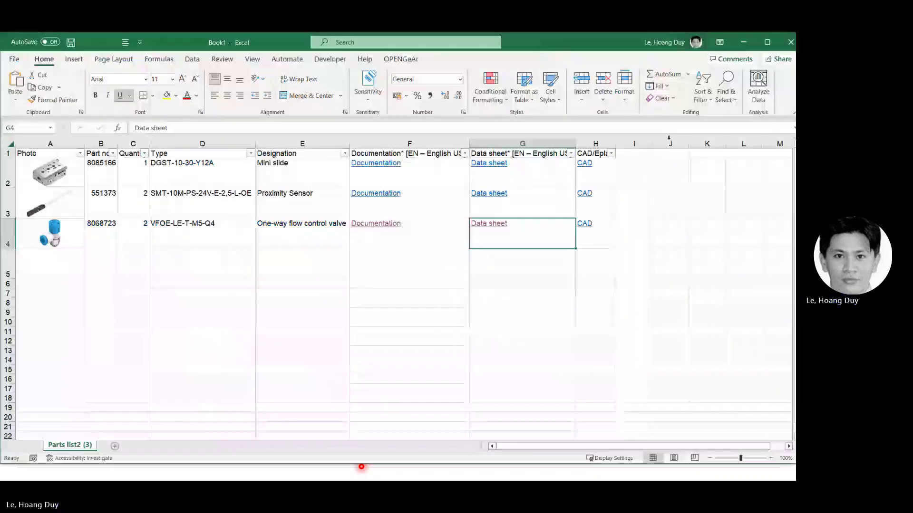
# - Return to the exported workbook and close it without saving
pyautogui.hotkey('alt', 'Tab')
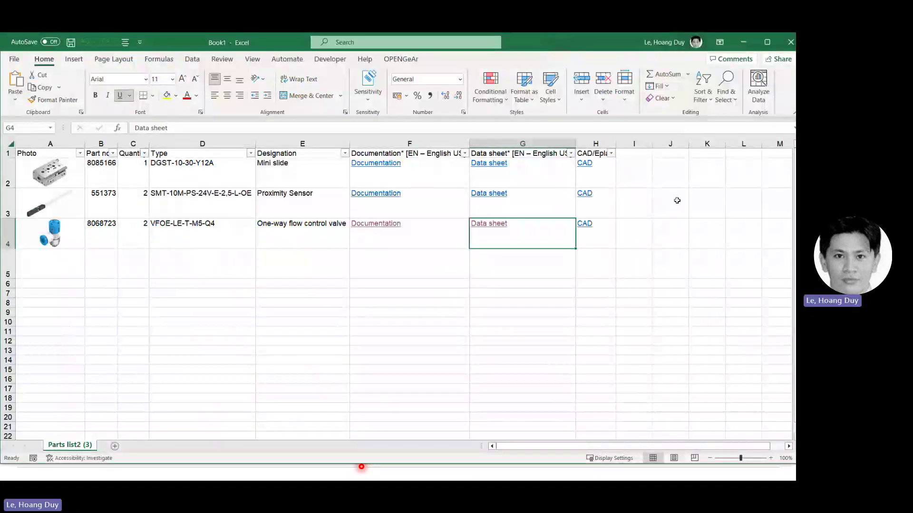
pyautogui.click(790, 43)
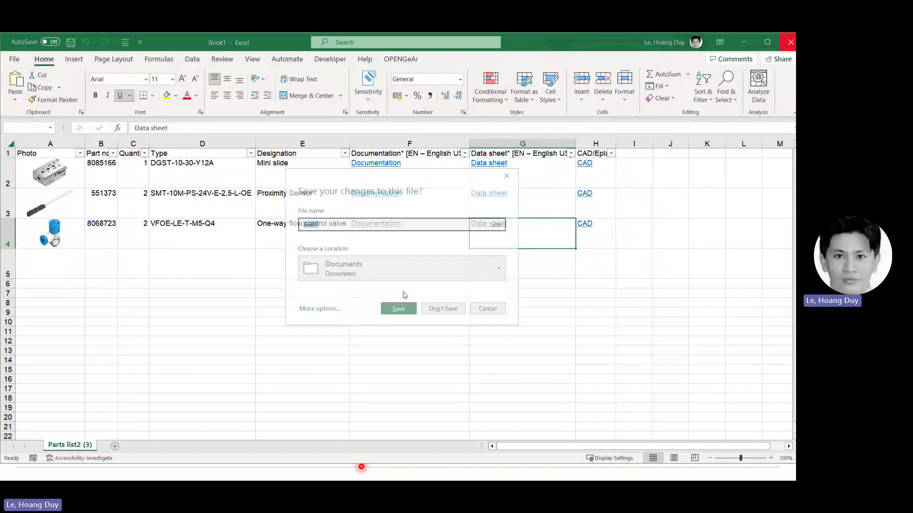
pyautogui.click(443, 310)
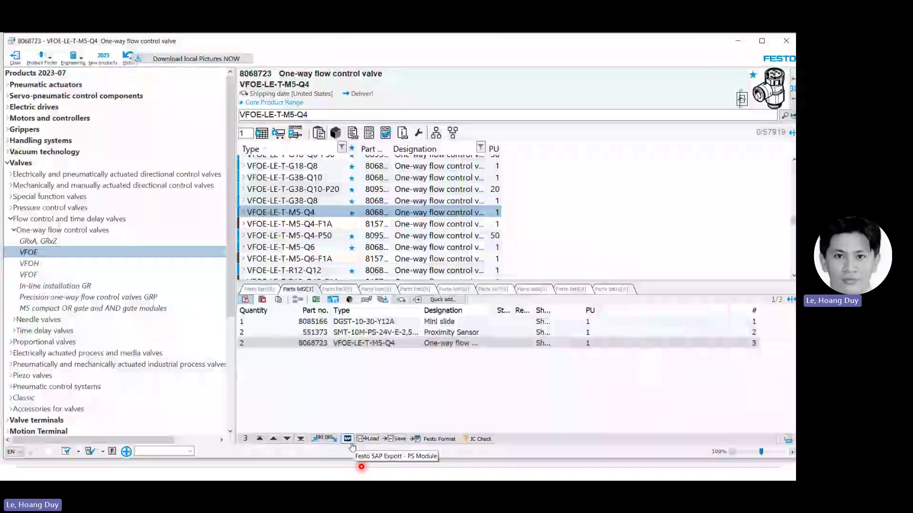
# - Switch to the PowerPoint slide show and view the agenda's products comparison item
pyautogui.press('super')
pyautogui.moveTo(322, 474)
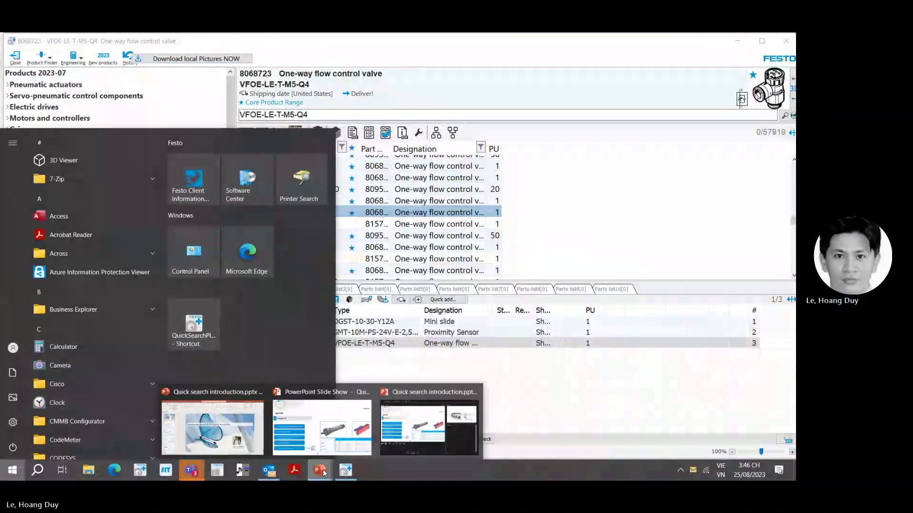
pyautogui.click(324, 441)
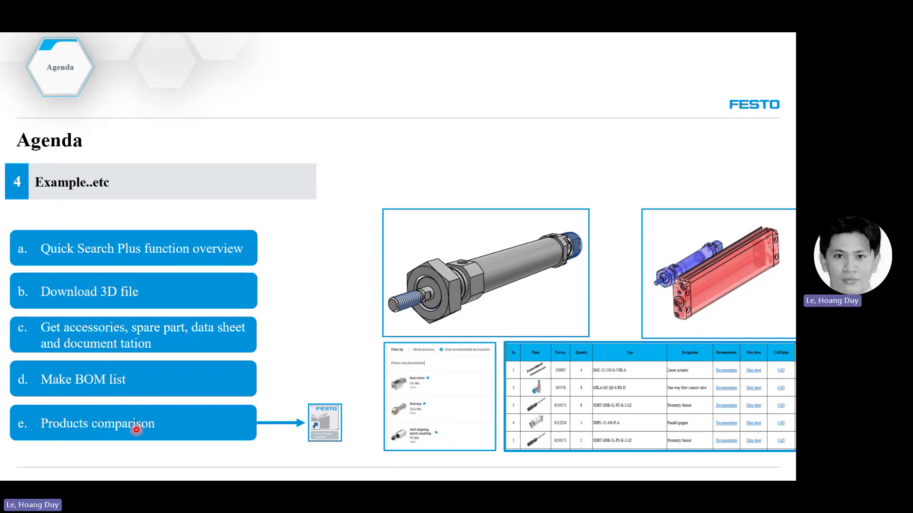
# - Open the Quick search Plus training product workbook and copy type code SLT-10-30-A-CC-B from the Phase-out product sheet
pyautogui.press('super')
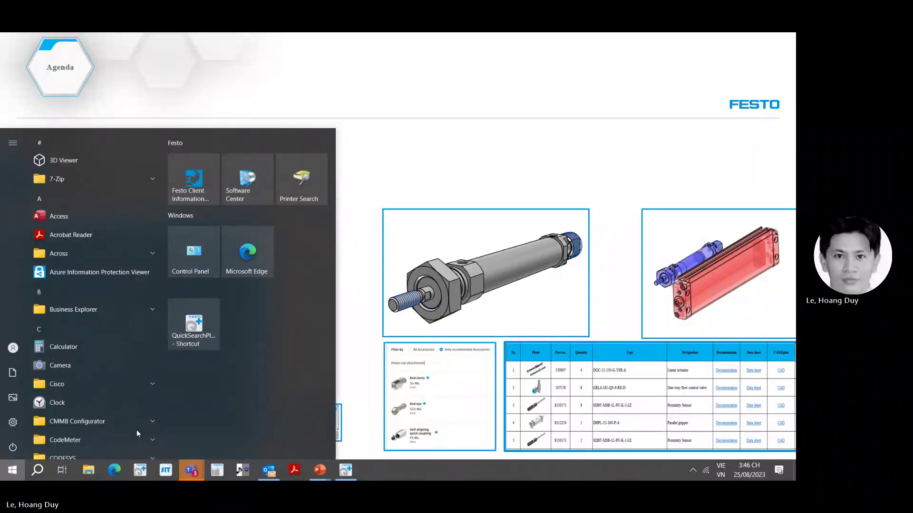
pyautogui.write('ex')
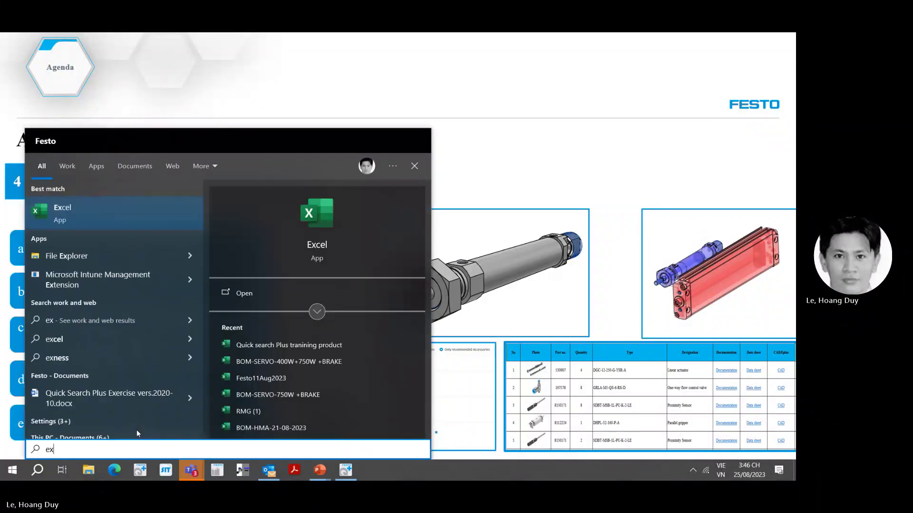
pyautogui.click(293, 351)
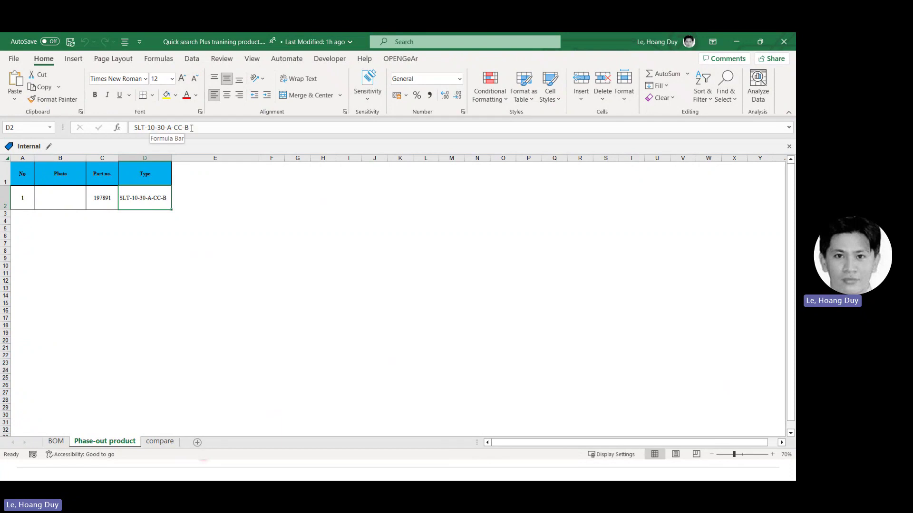
pyautogui.moveTo(194, 128); pyautogui.dragTo(116, 129)
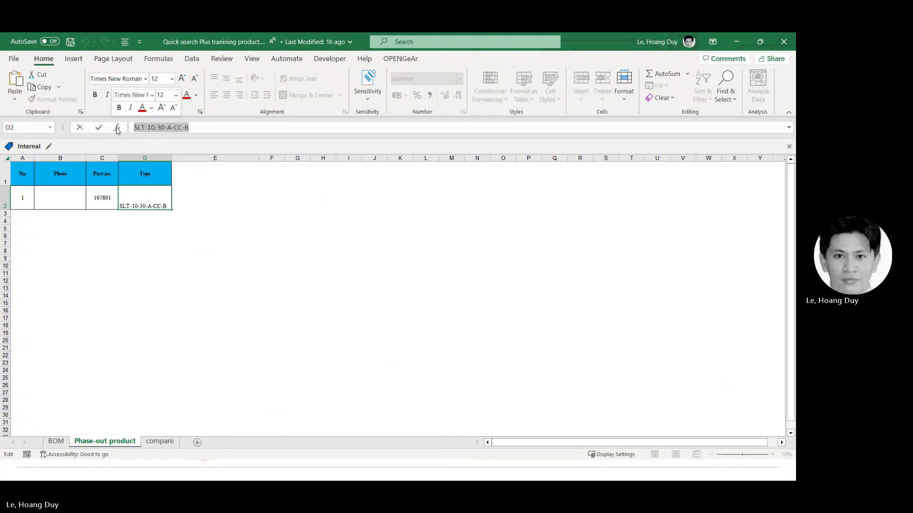
pyautogui.rightClick(146, 127)
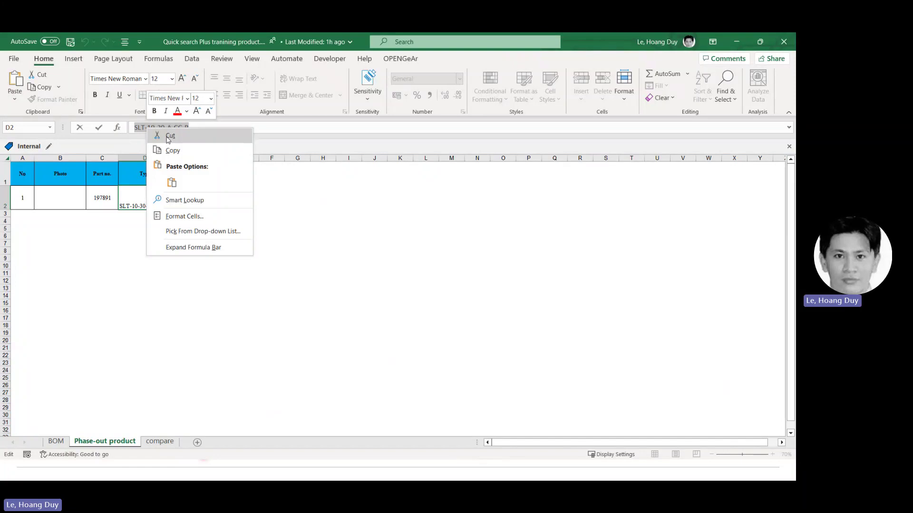
pyautogui.click(173, 153)
# - Switch to Quick Search Plus, quick-add SLT-10-30-A-CC-B to Parts list1, and widen the list's Type column
pyautogui.press('super')
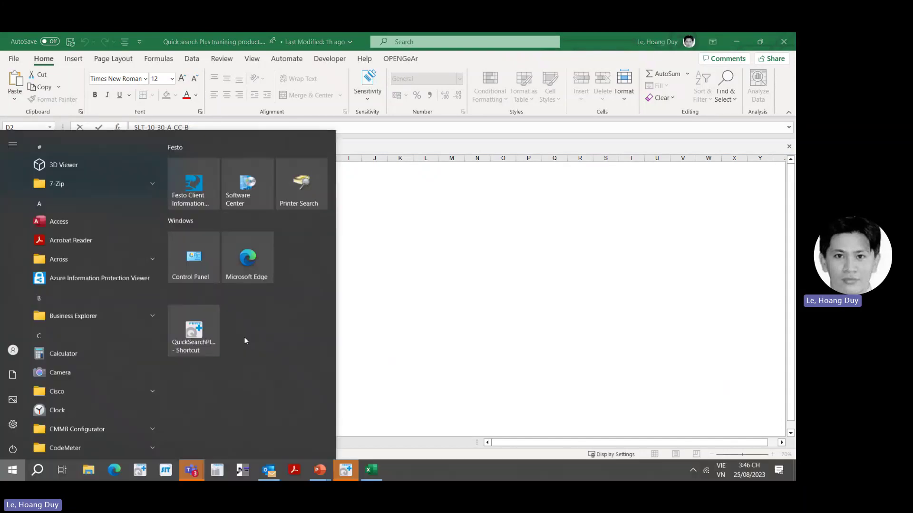
pyautogui.moveTo(347, 476)
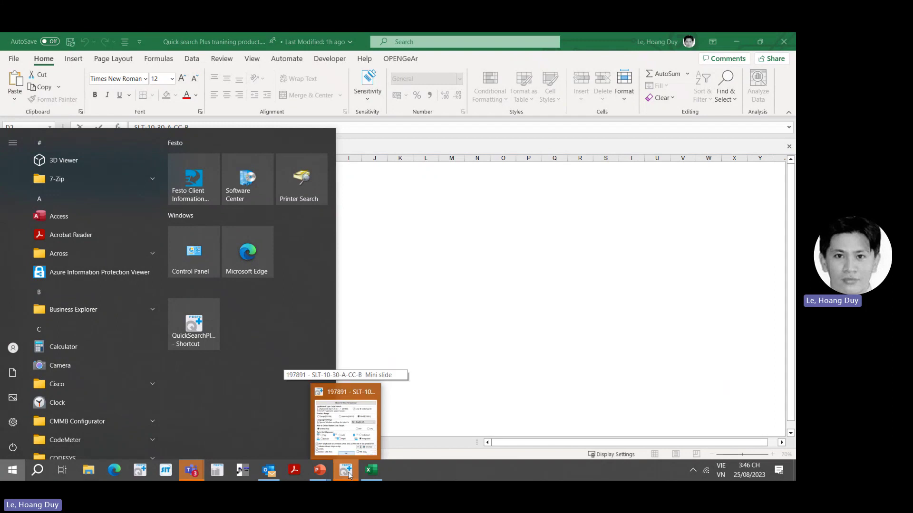
pyautogui.click(349, 473)
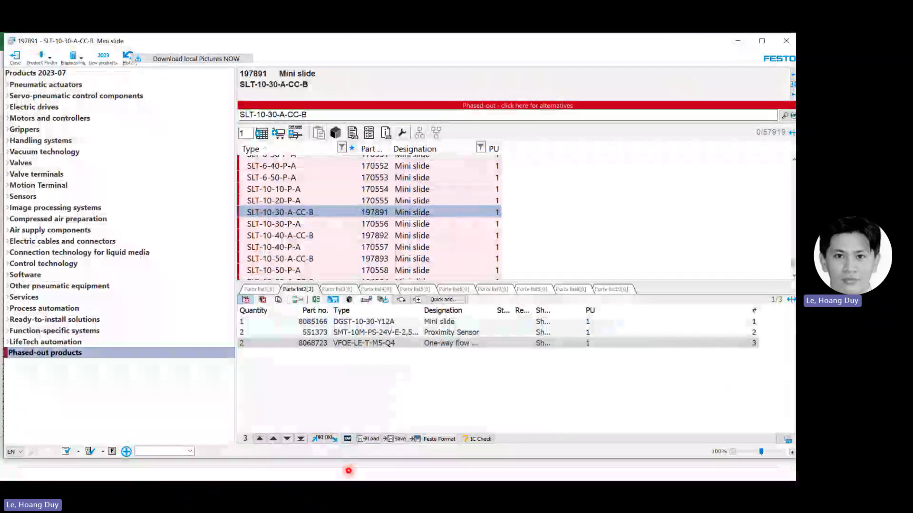
pyautogui.click(262, 290)
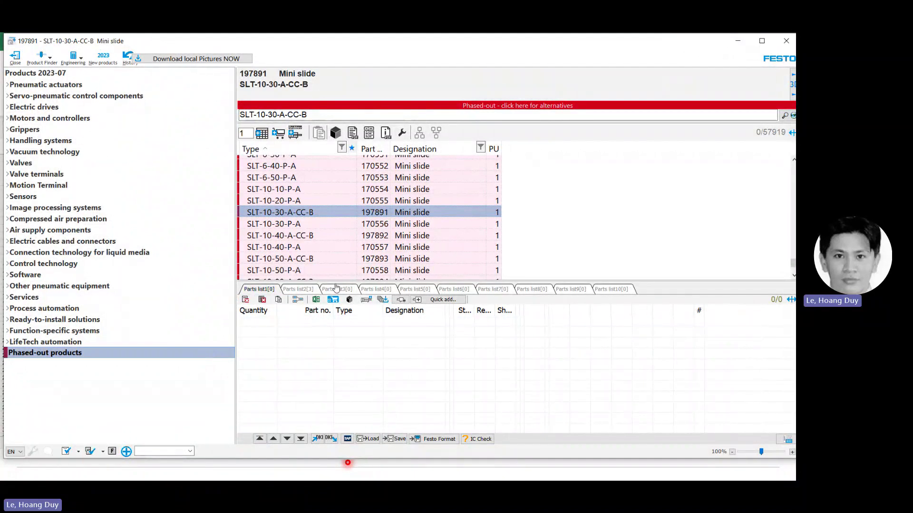
pyautogui.click(276, 217)
pyautogui.click(443, 300)
pyautogui.click(414, 266)
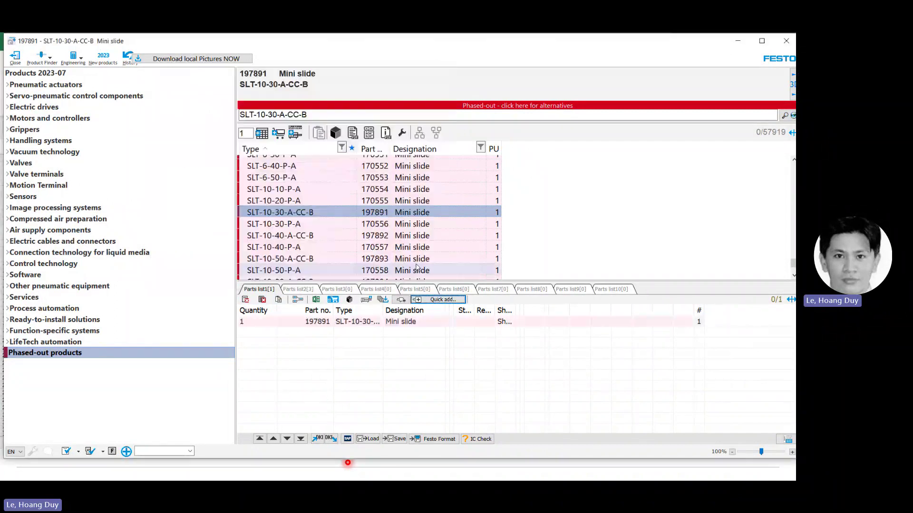
pyautogui.moveTo(382, 311); pyautogui.dragTo(400, 312)
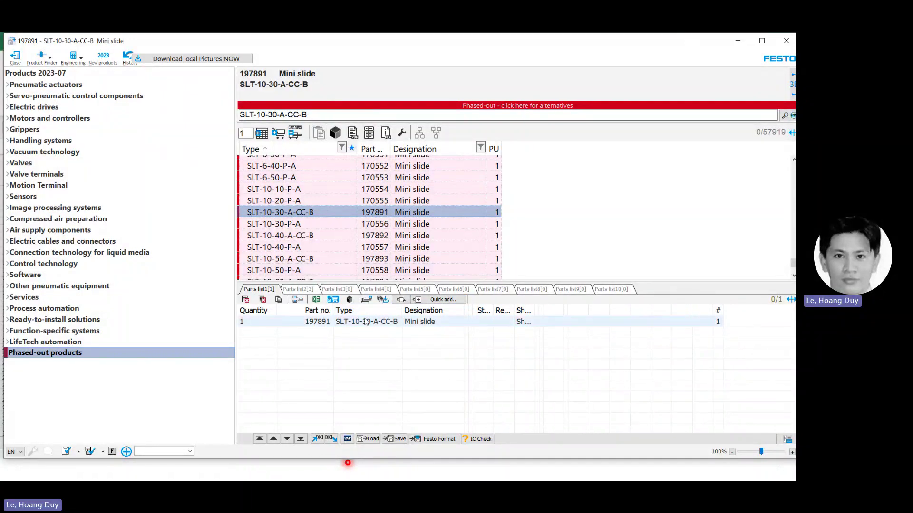
# - Open the alternatives page for the phased-out SLT-10-30-A-CC-B and copy the replacement's type code DGST-10-30-Y12A
pyautogui.click(504, 106)
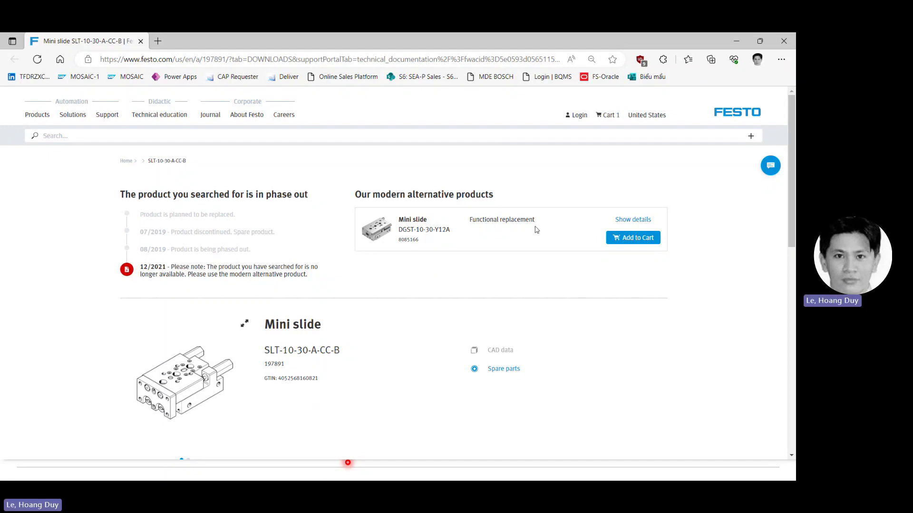
pyautogui.moveTo(449, 230); pyautogui.dragTo(397, 231)
pyautogui.rightClick(442, 237)
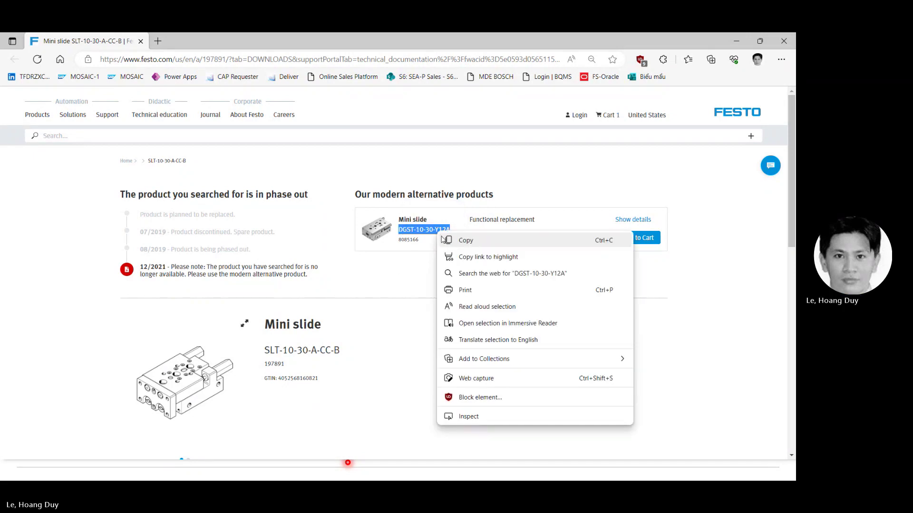
pyautogui.click(443, 240)
# - Return to Quick Search Plus and quick-add the copied DGST-10-30-Y12A mini slide to Parts list1
pyautogui.press('super')
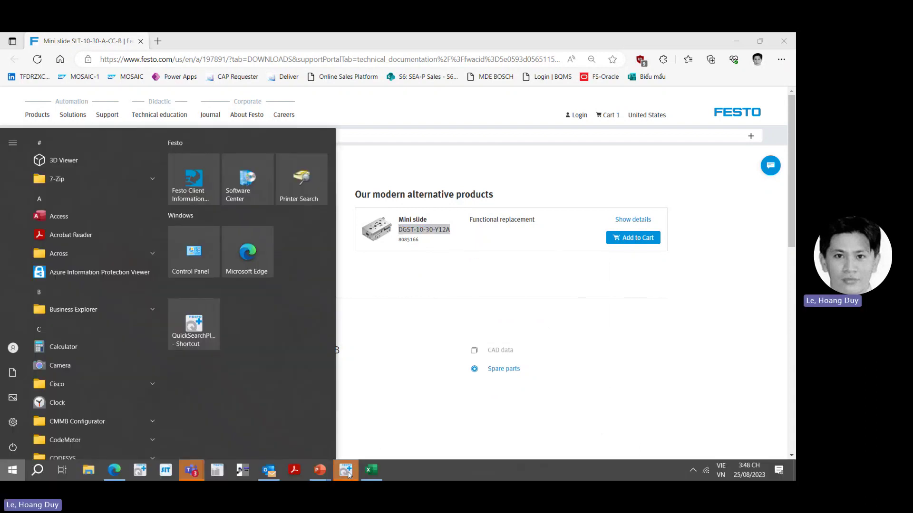
pyautogui.moveTo(349, 474)
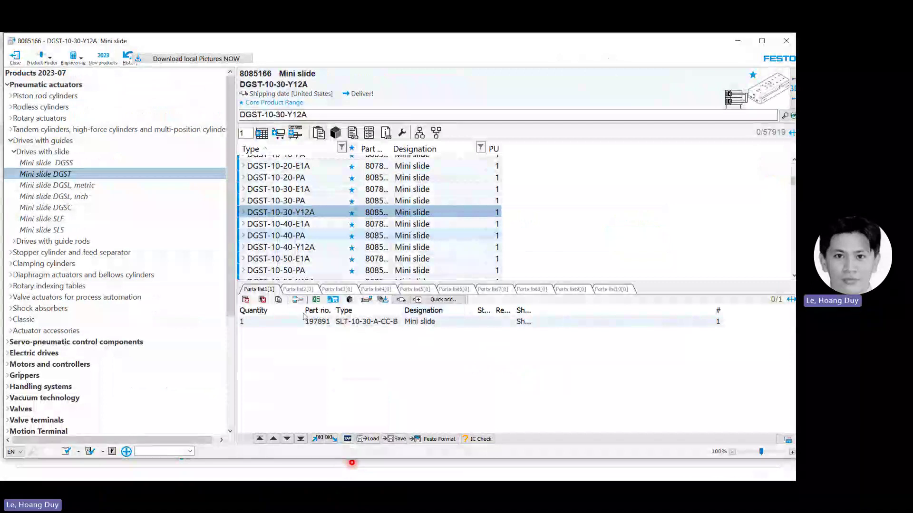
pyautogui.click(430, 303)
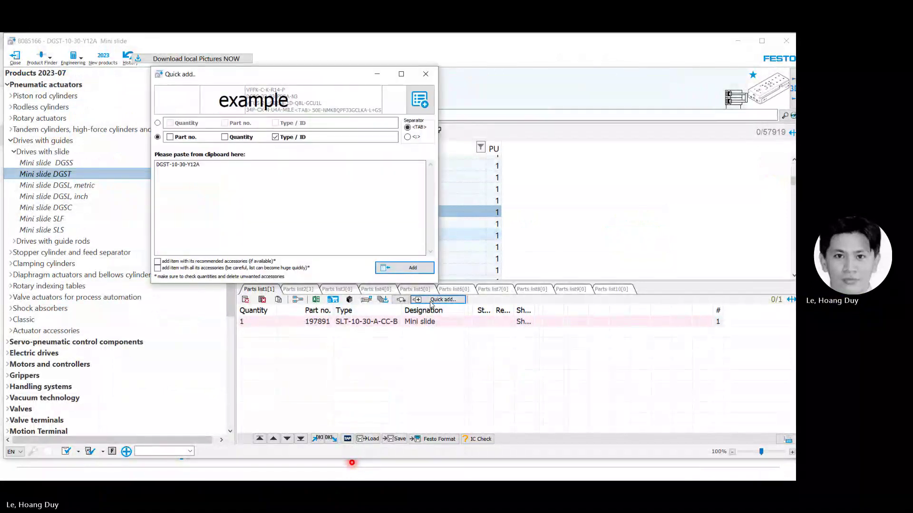
pyautogui.click(408, 333)
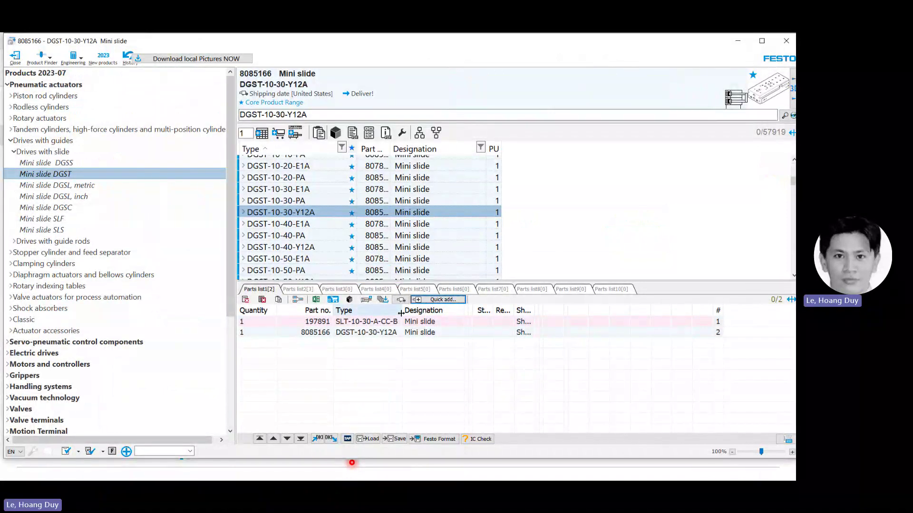
# - Widen the Type column in Parts list1 and launch the part comparison for SLT-10-30-A-CC-B and DGST-10-30-Y12A
pyautogui.moveTo(402, 310); pyautogui.dragTo(452, 311)
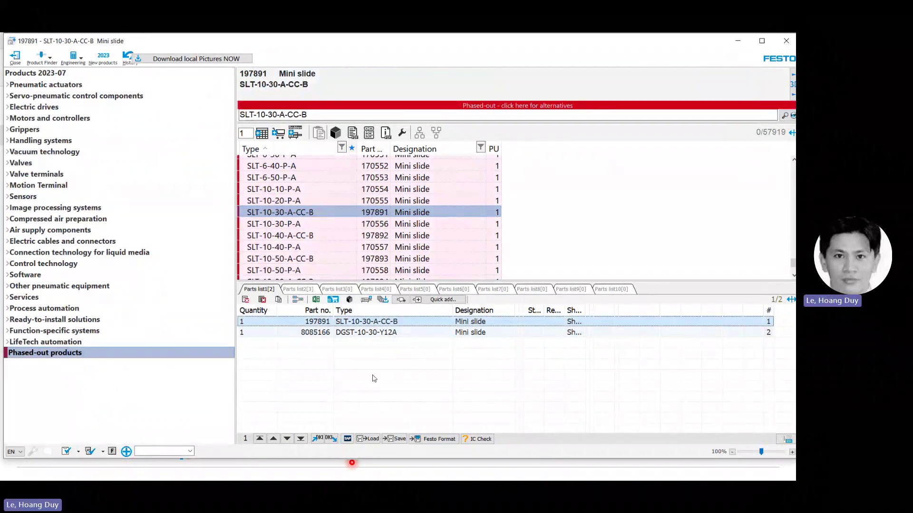
pyautogui.doubleClick(384, 333)
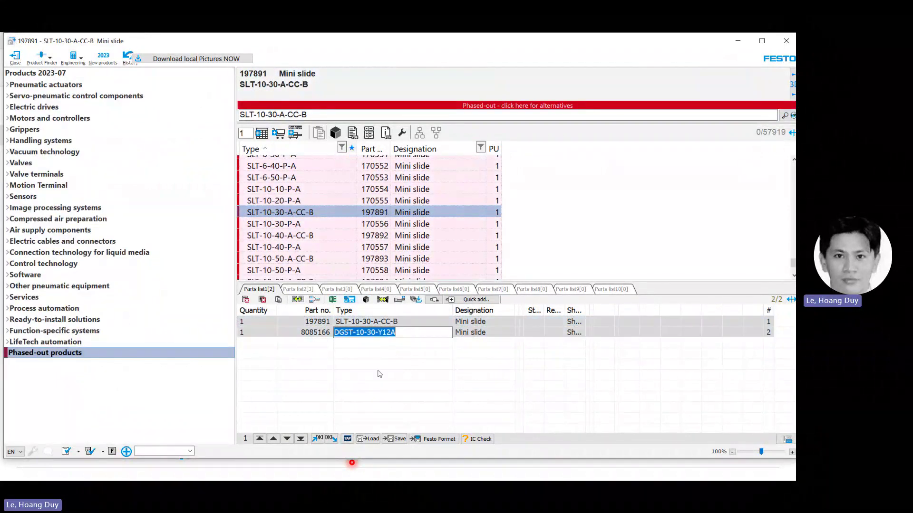
pyautogui.click(384, 300)
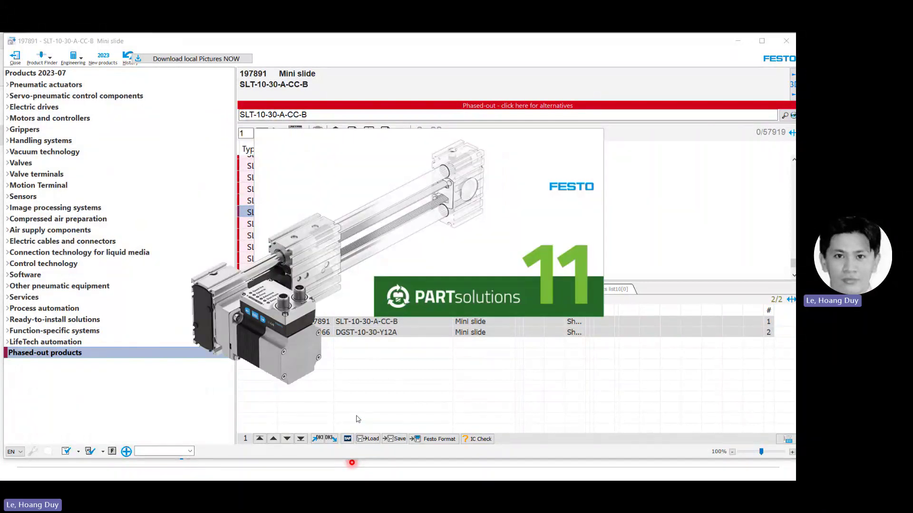
# - Switch to the PowerPoint slide show, zoom in on the Festo Product catalogue shortcut beside Products comparison, and restore the full slide
pyautogui.press('super')
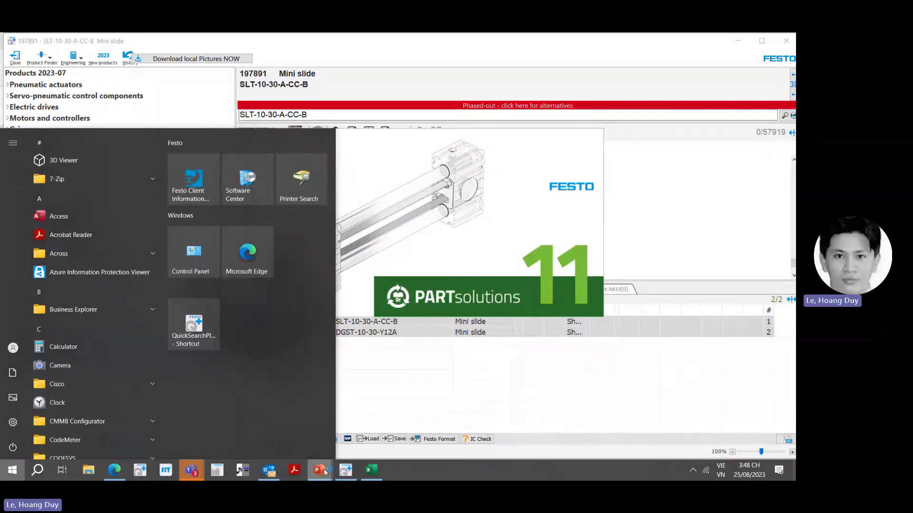
pyautogui.click(321, 471)
pyautogui.click(314, 421)
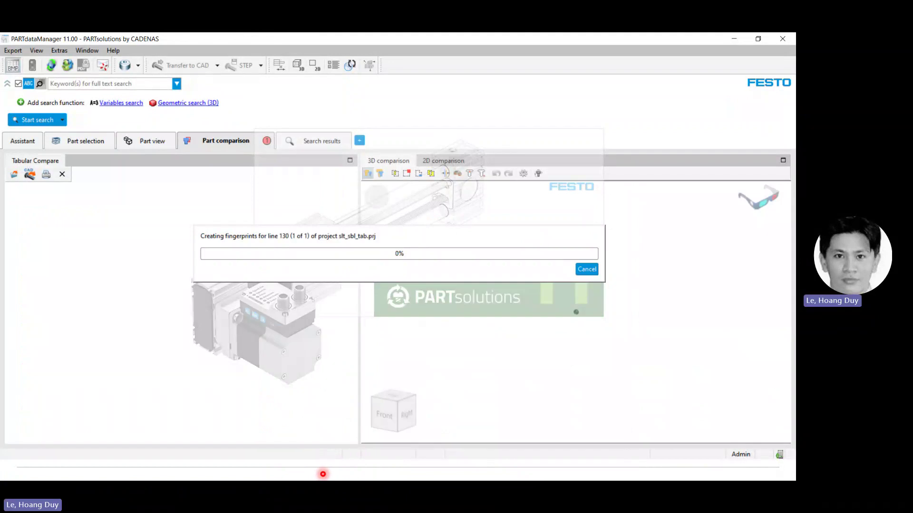
pyautogui.press('super')
pyautogui.moveTo(322, 471)
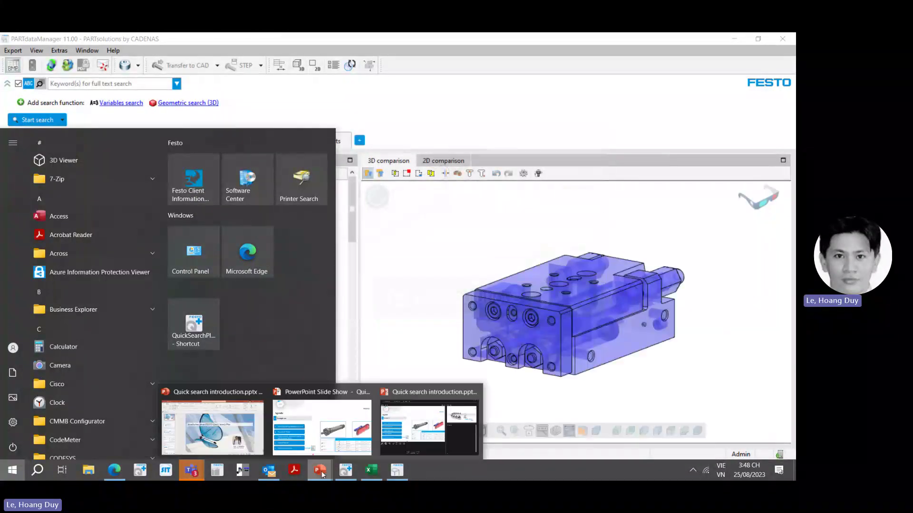
pyautogui.click(305, 446)
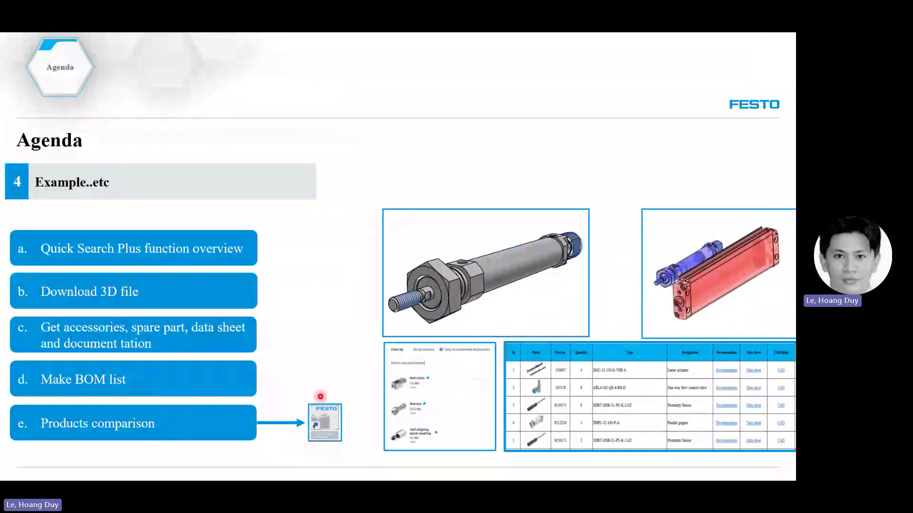
pyautogui.scroll(2, 316, 434)
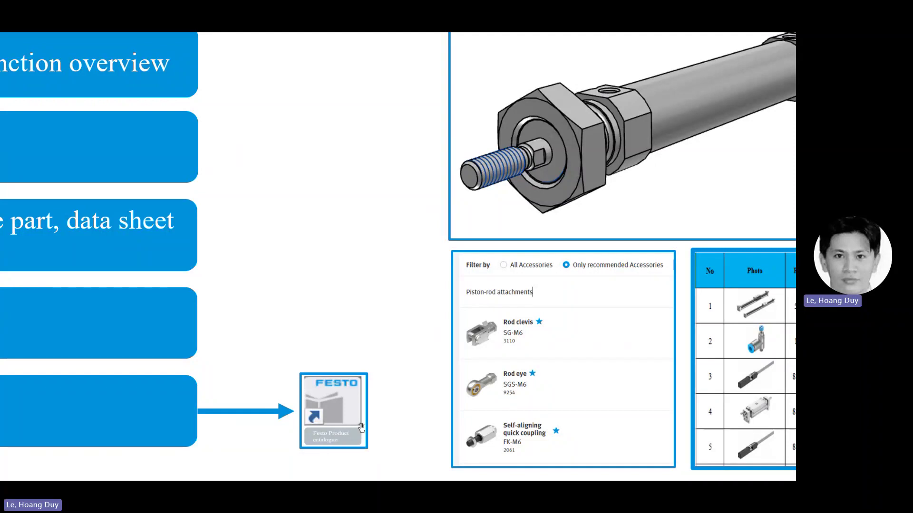
pyautogui.press('Escape')
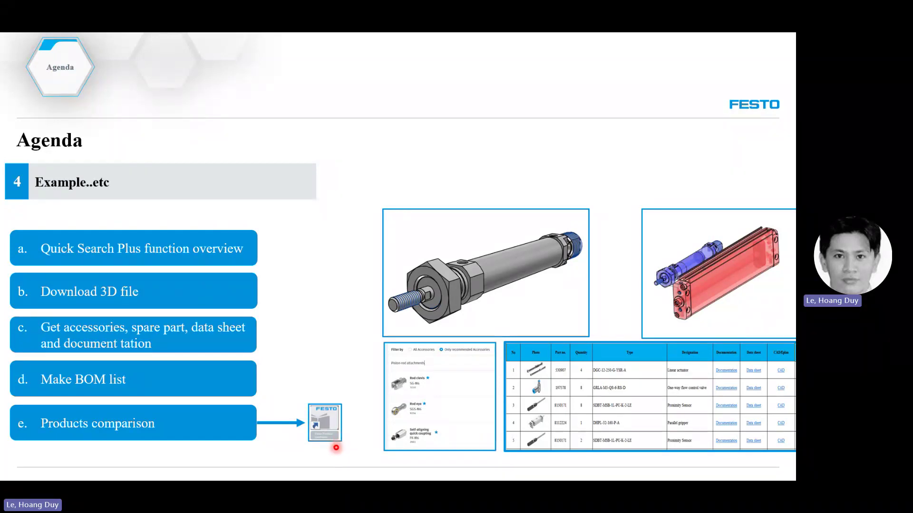
# - Switch to PARTdataManager, display the overall dimensions of both mini slides in the 3D comparison, and examine them from above and the side
pyautogui.press('super')
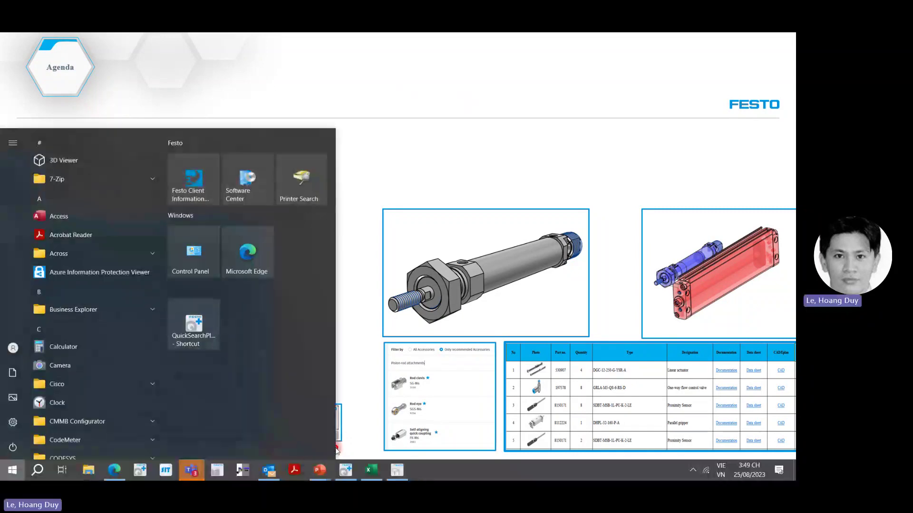
pyautogui.click(395, 472)
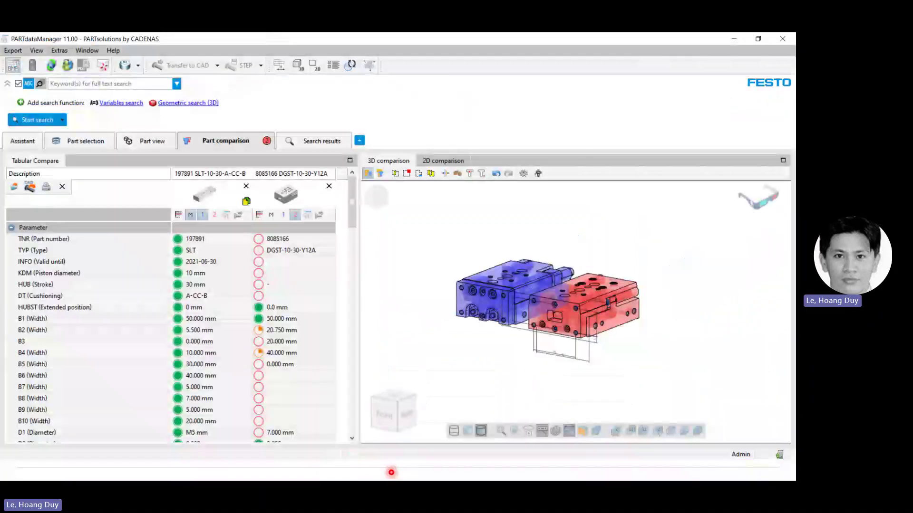
pyautogui.moveTo(394, 420); pyautogui.dragTo(495, 313)
pyautogui.moveTo(584, 329); pyautogui.dragTo(568, 418)
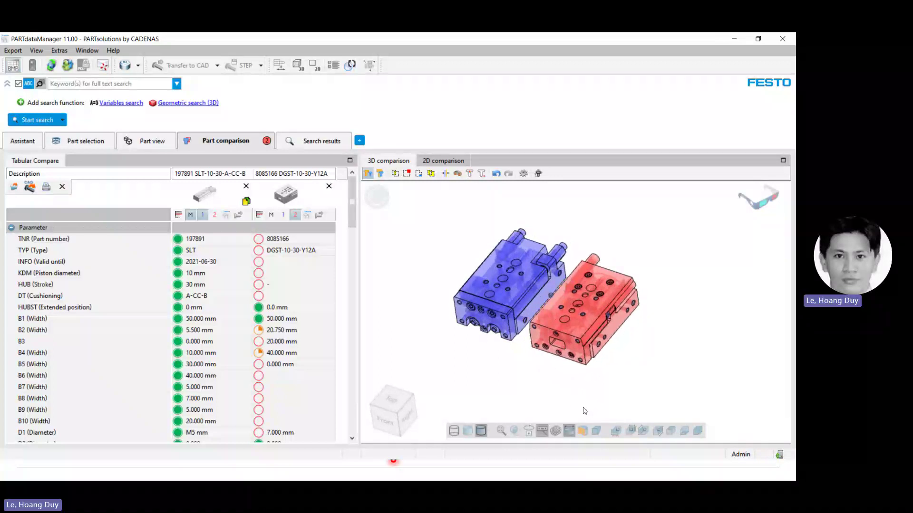
pyautogui.click(556, 431)
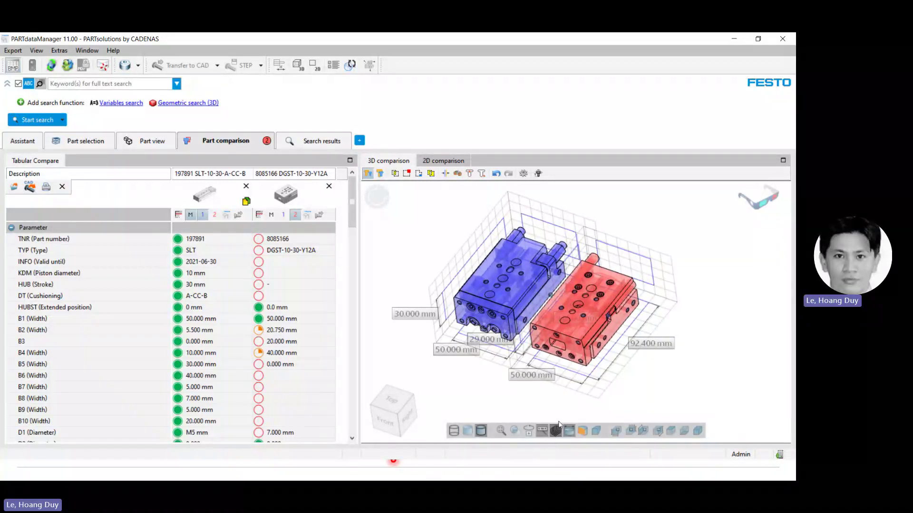
pyautogui.moveTo(558, 411); pyautogui.dragTo(518, 392)
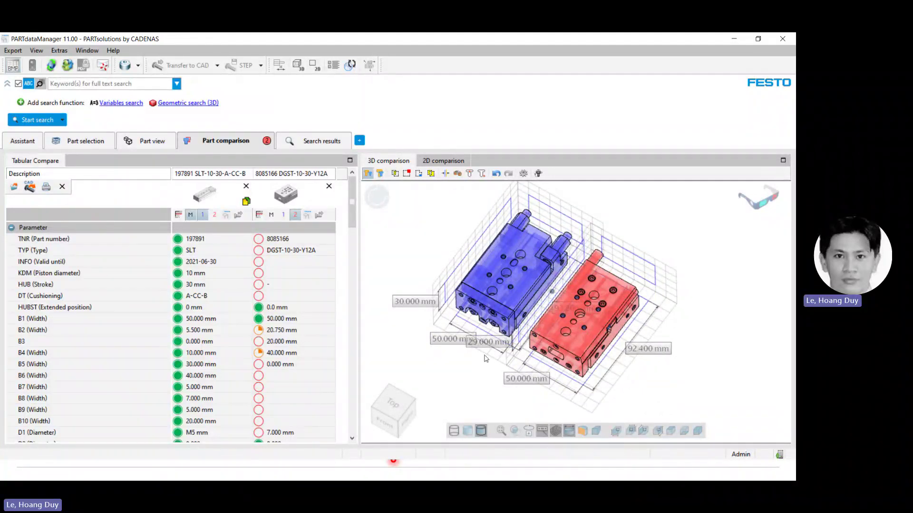
pyautogui.moveTo(616, 362); pyautogui.dragTo(561, 386)
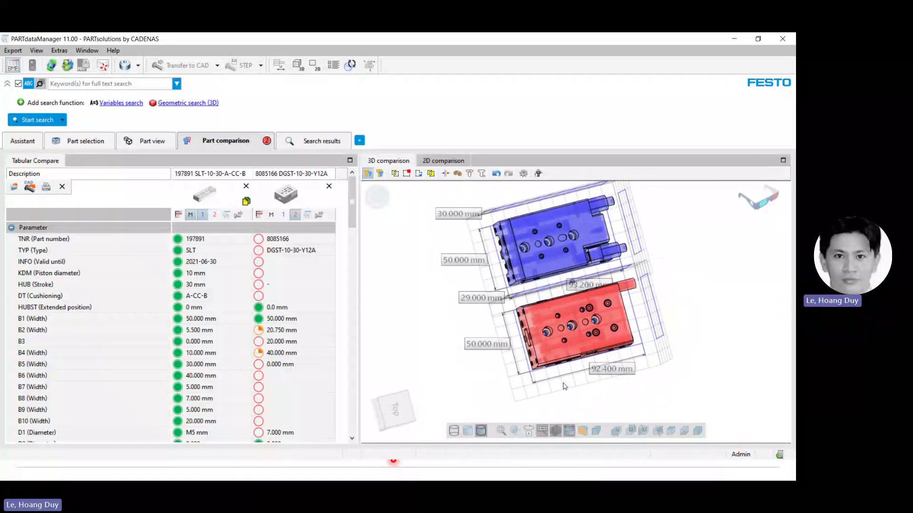
pyautogui.moveTo(446, 261); pyautogui.dragTo(476, 264)
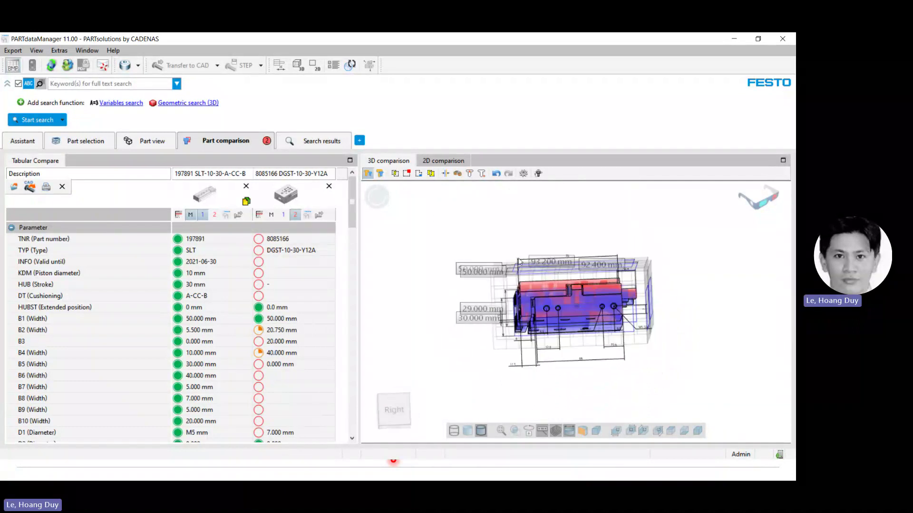